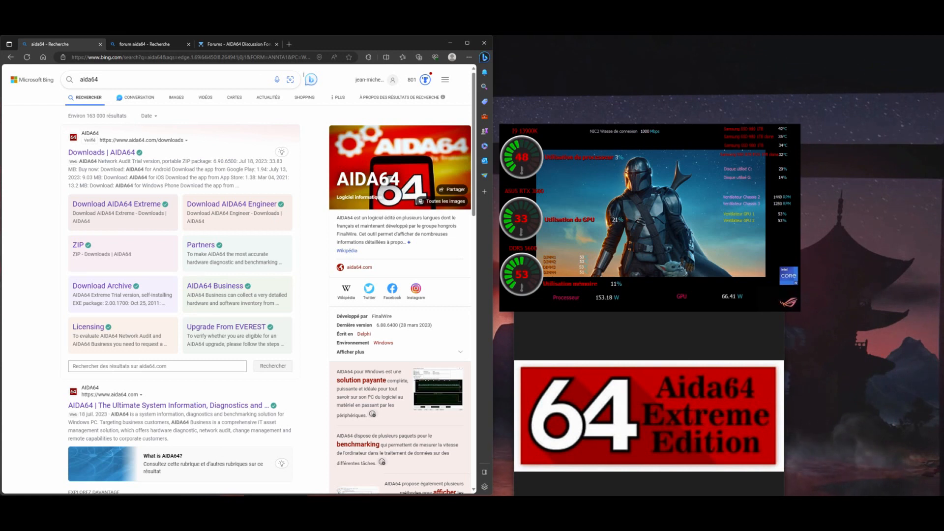
# Step: Open the "Share your SensorPanel" topic on the AIDA64 forum and read its first post
pyautogui.click(147, 45)
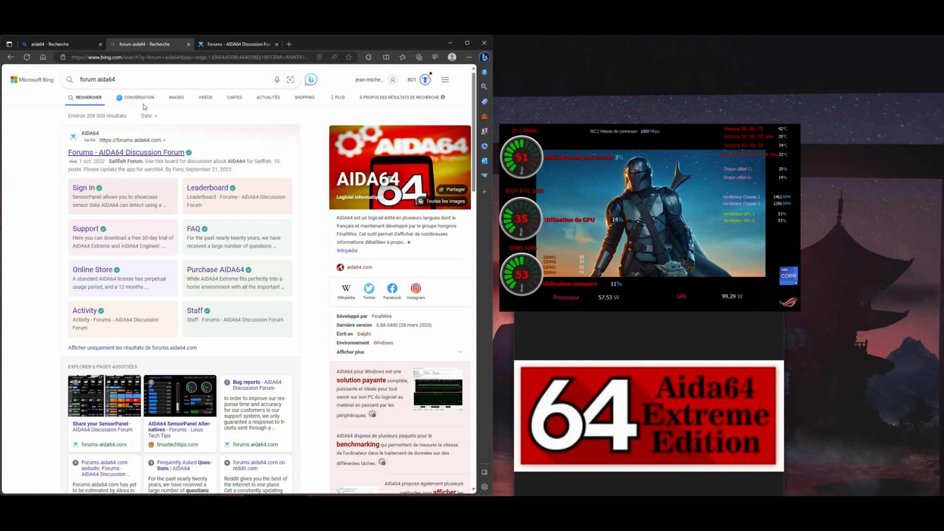
pyautogui.click(223, 42)
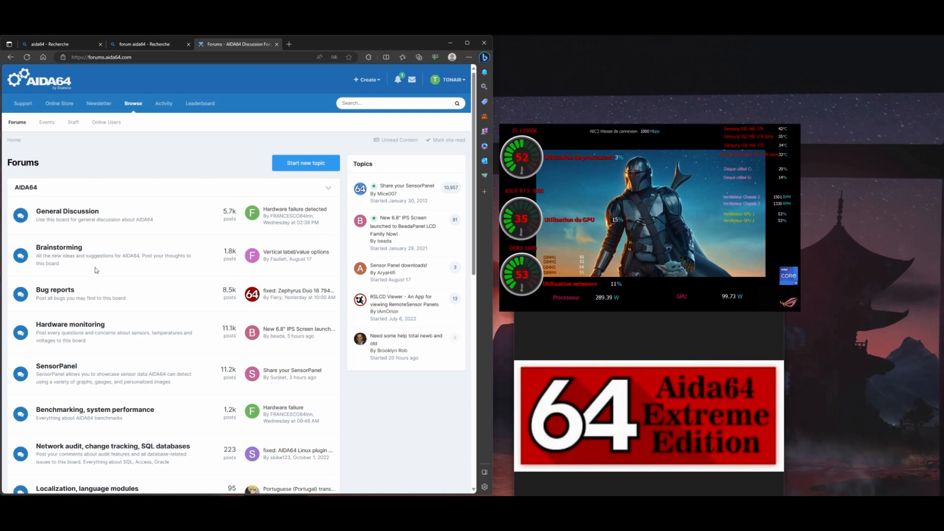
pyautogui.click(399, 189)
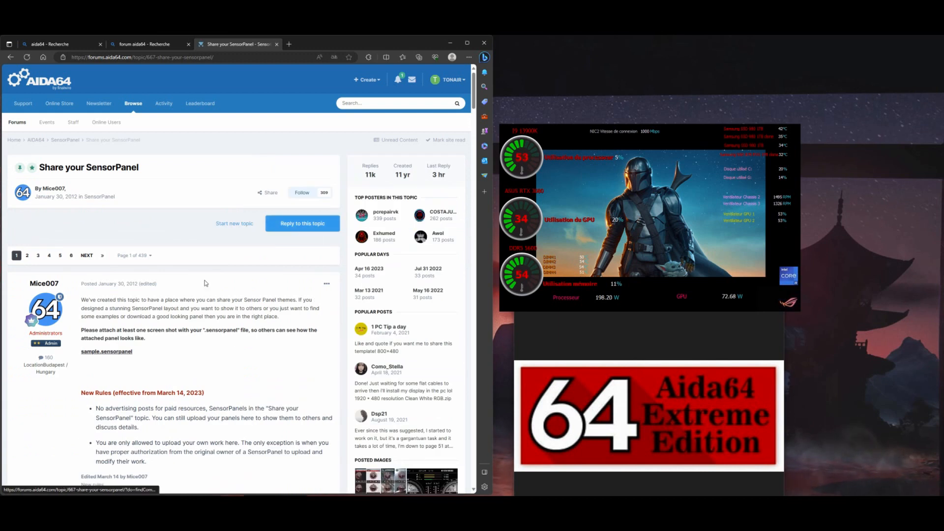
pyautogui.scroll(-1, 155, 351)
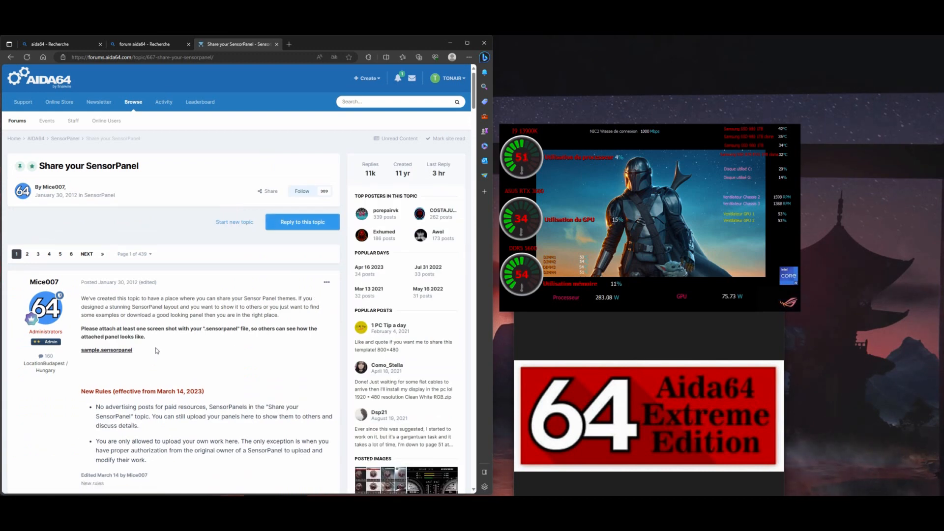
pyautogui.scroll(-1, 157, 350)
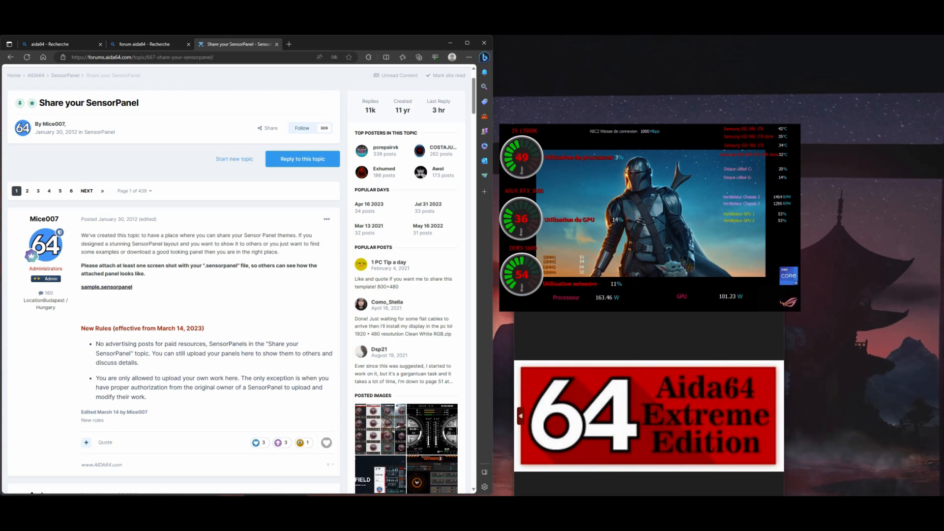
# Step: Close the AIDA64 Extreme Edition image, bring up the AIDA64 Extreme main window and move the sensor panel above it
pyautogui.click(778, 415)
pyautogui.click(775, 233)
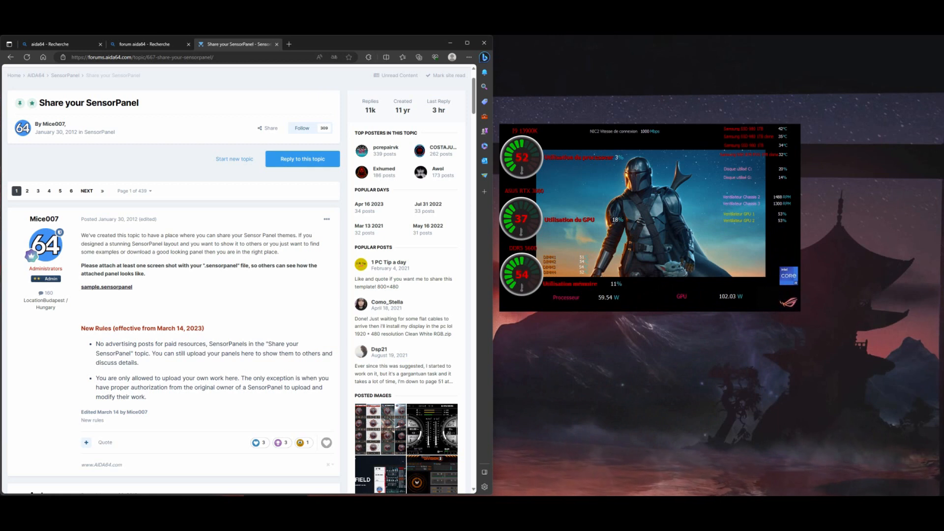
pyautogui.click(579, 506)
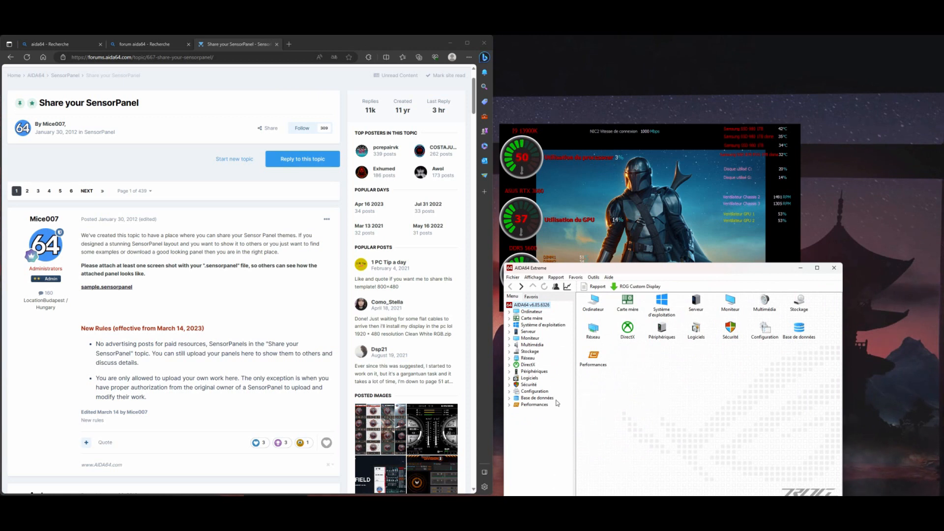
pyautogui.moveTo(694, 139); pyautogui.dragTo(690, 81)
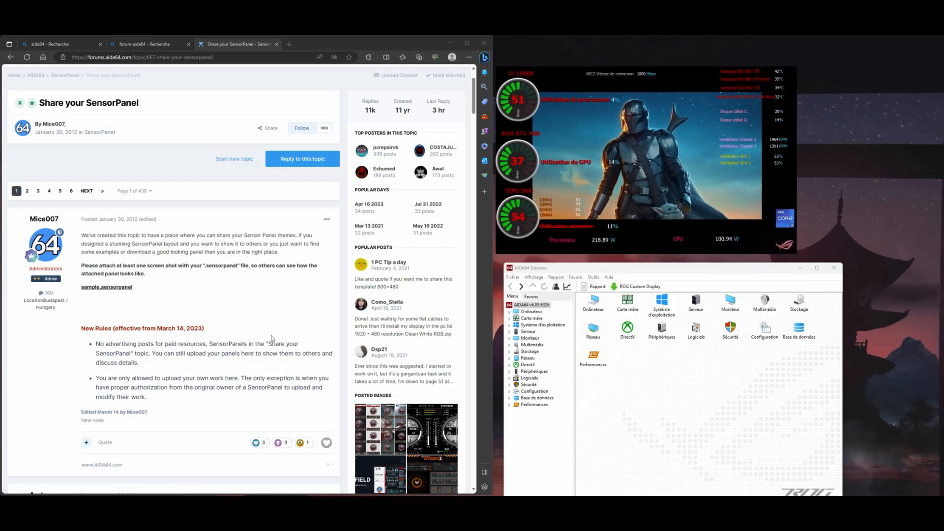
# Step: Download sample.sensorpanel from the forum post and import it from the Téléchargements folder, overwriting the existing SensorPanel settings
pyautogui.click(117, 290)
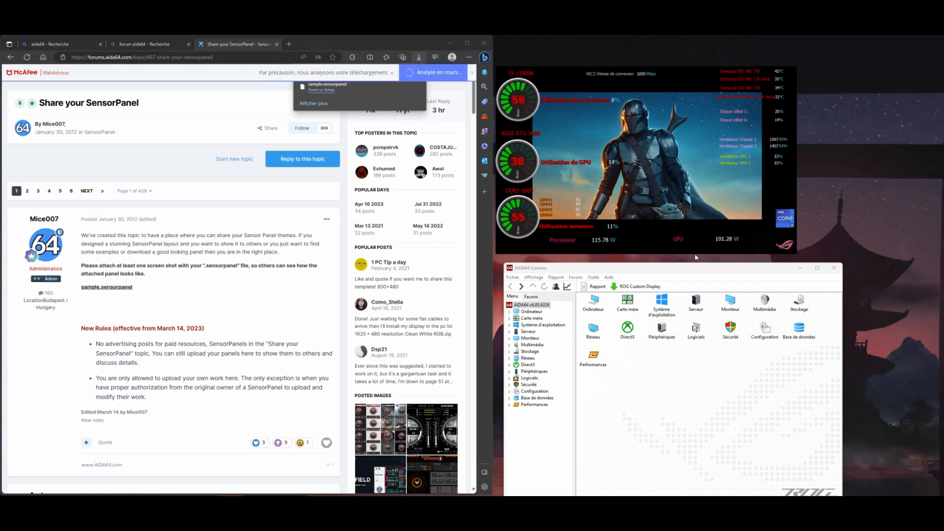
pyautogui.rightClick(715, 196)
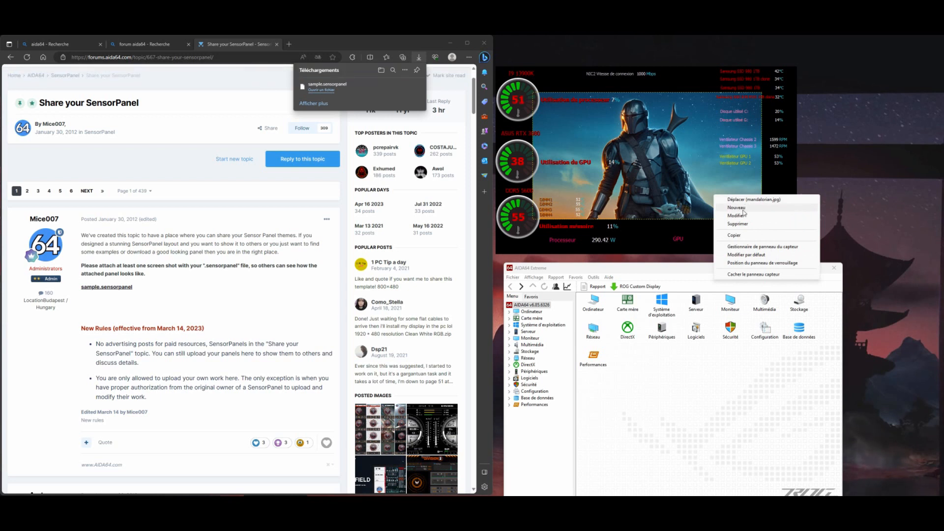
pyautogui.click(757, 248)
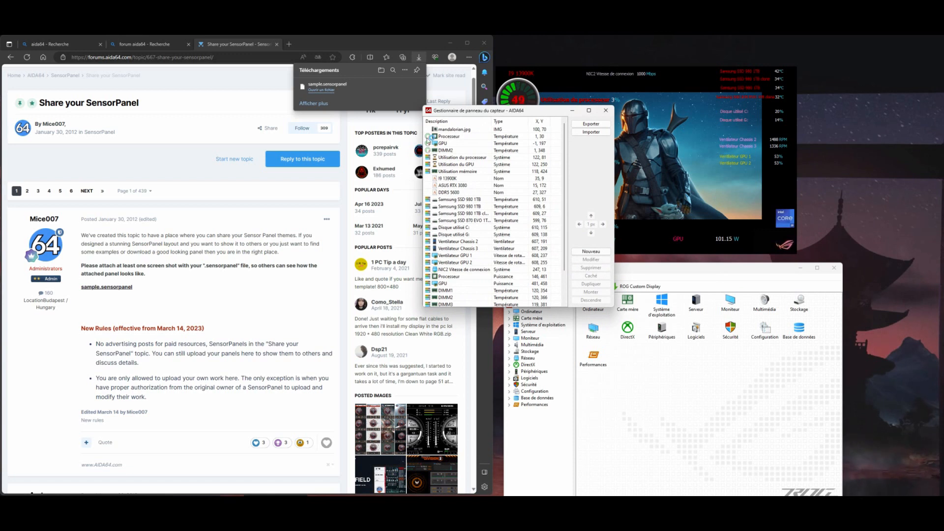
pyautogui.click(589, 133)
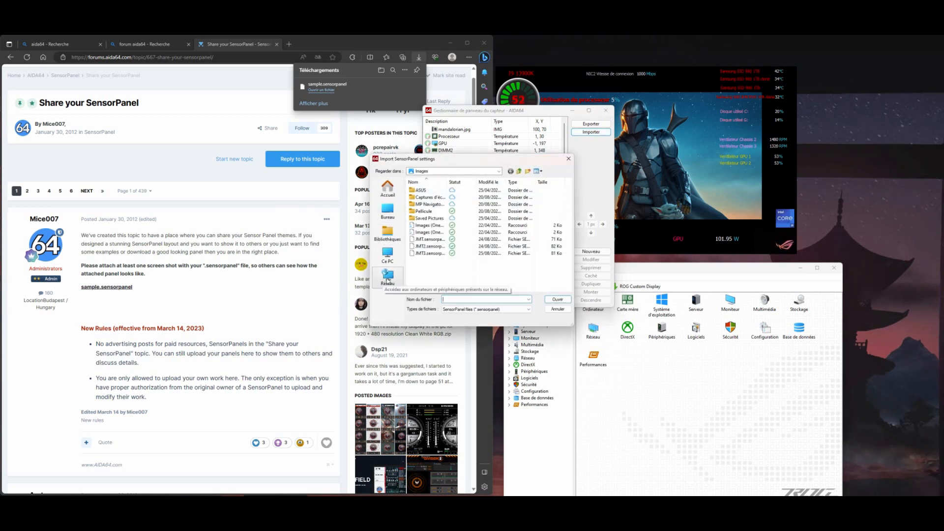
pyautogui.click(388, 188)
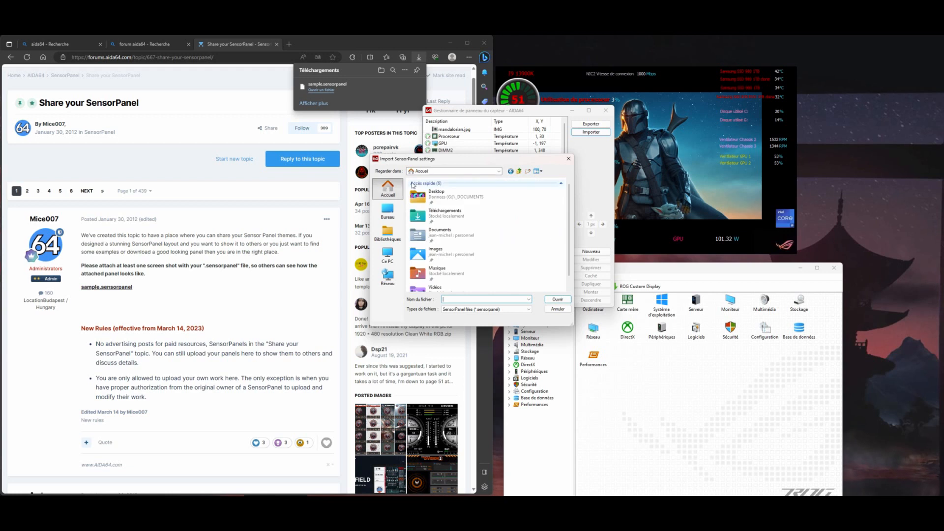
pyautogui.doubleClick(423, 216)
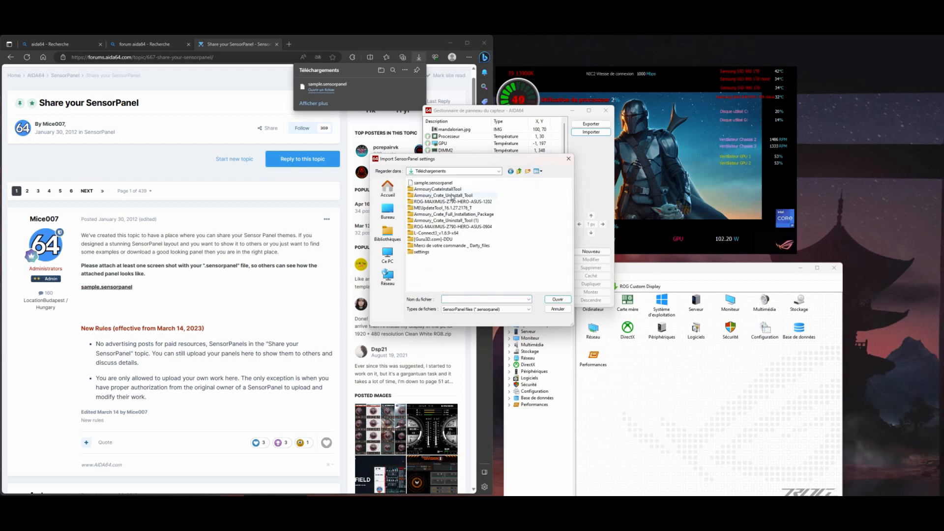
pyautogui.click(444, 184)
pyautogui.doubleClick(445, 183)
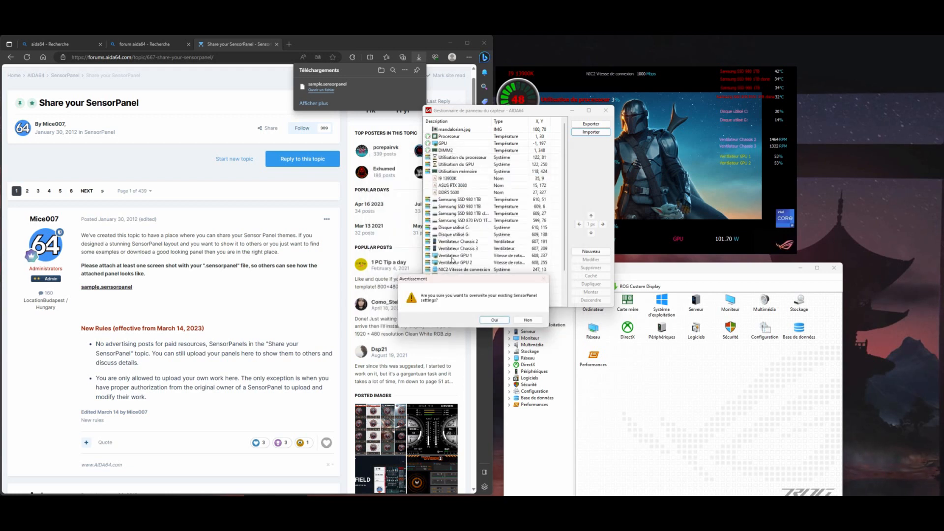
pyautogui.click(496, 320)
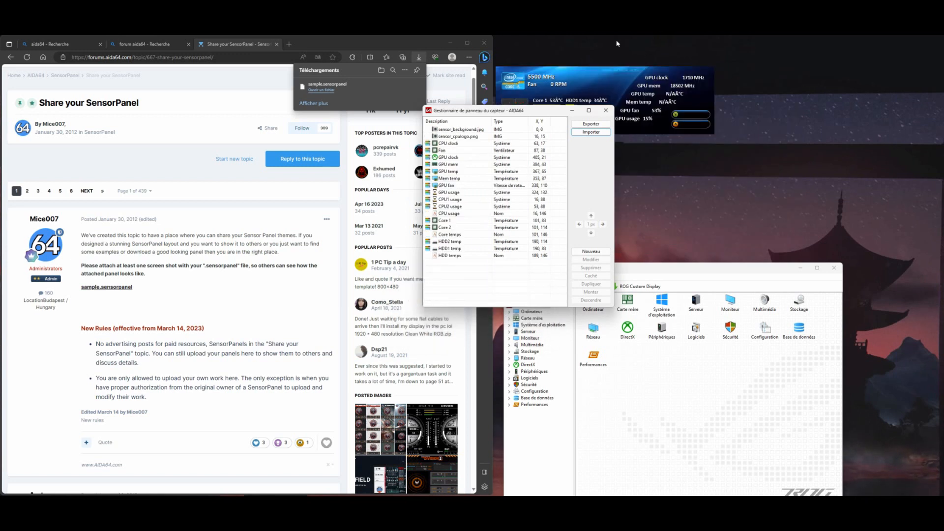
# Step: Move the imported sensor panel over the empty desktop area and view the settings of its sensor_background.jpg image item
pyautogui.moveTo(602, 69); pyautogui.dragTo(706, 115)
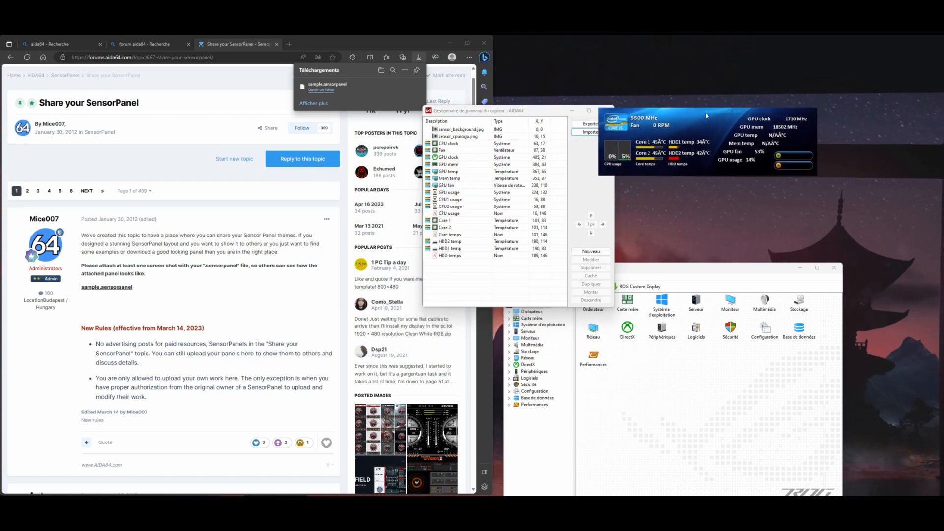
pyautogui.rightClick(785, 160)
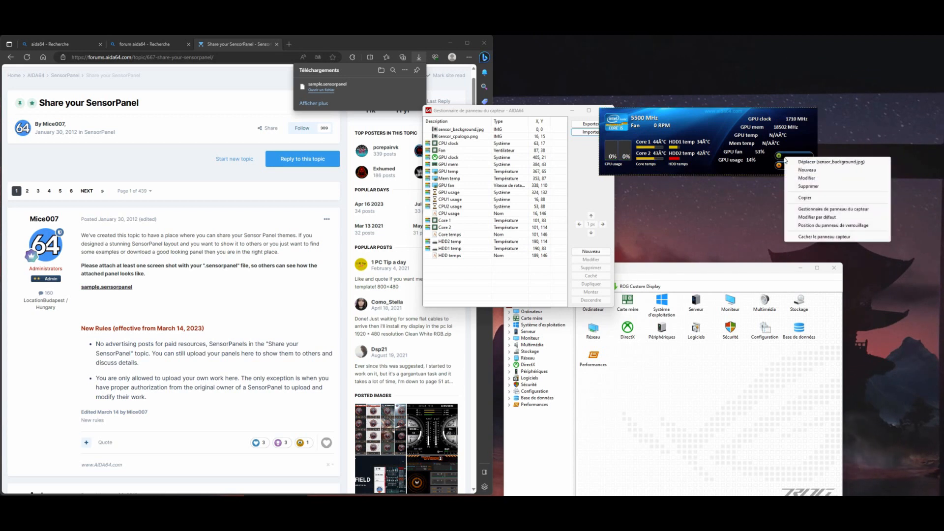
pyautogui.click(809, 180)
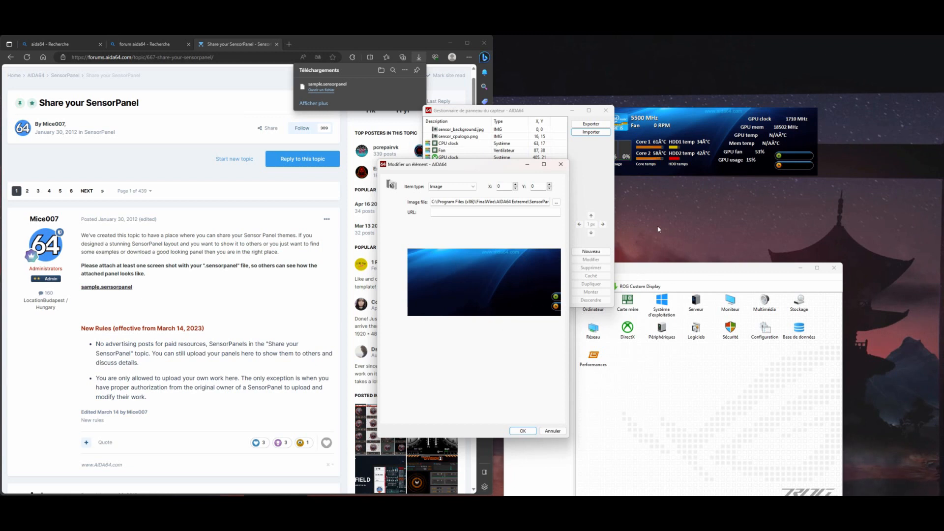
pyautogui.click(552, 432)
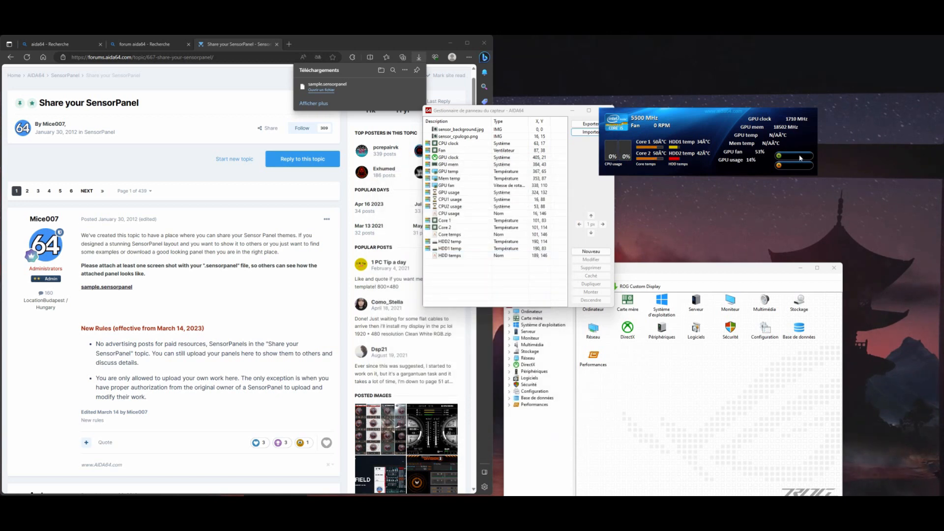
# Step: View the settings of the panel's Core 2 temperature item and close them without making changes
pyautogui.rightClick(646, 154)
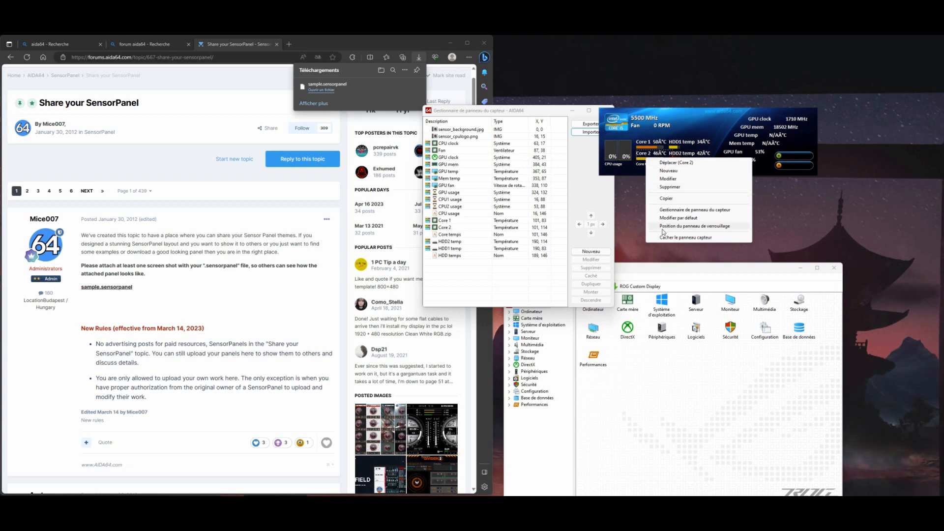
pyautogui.click(670, 179)
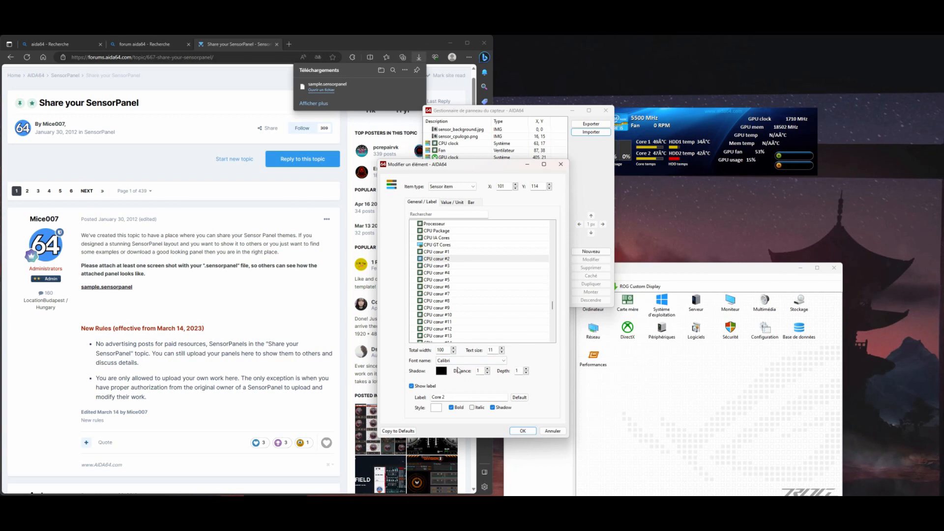
pyautogui.moveTo(484, 171); pyautogui.dragTo(303, 168)
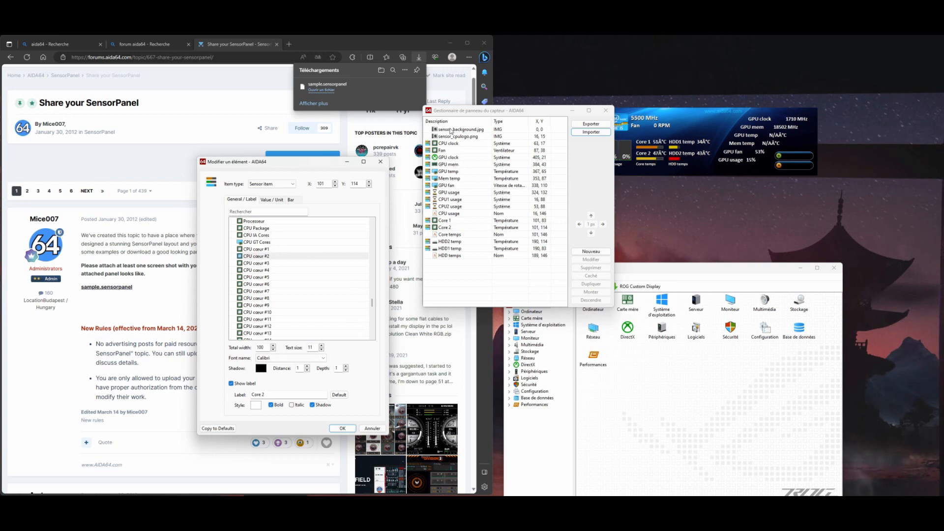
pyautogui.click(372, 428)
# Step: Delete all items of the sample panel, from sensor_background.jpg through HDD temps, in the sensor panel manager
pyautogui.click(471, 130)
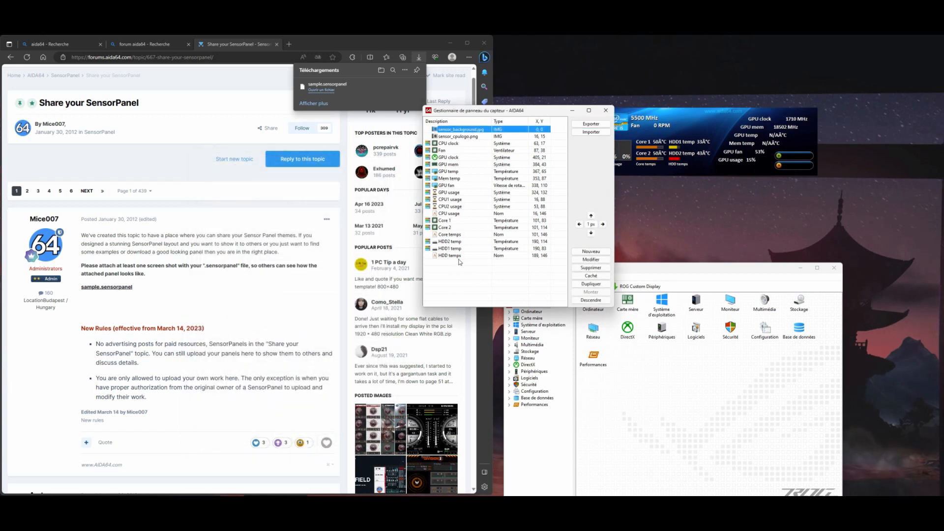
pyautogui.keyDown('shift'); pyautogui.click(459, 258); pyautogui.keyUp('shift')
pyautogui.rightClick(458, 216)
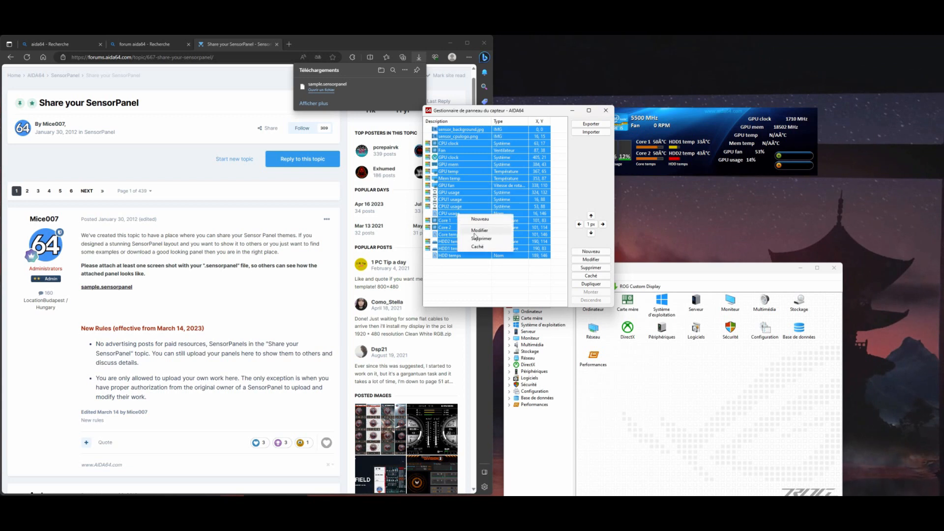
pyautogui.click(481, 239)
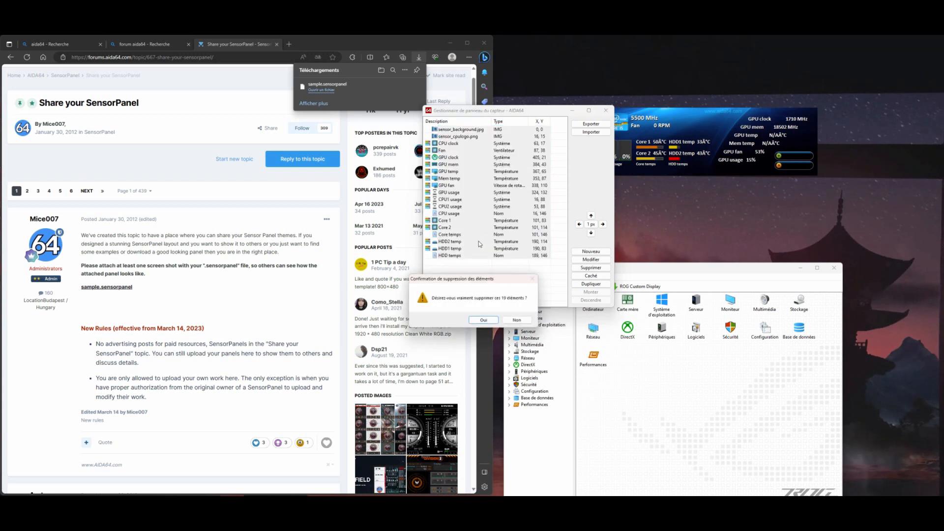
pyautogui.click(480, 321)
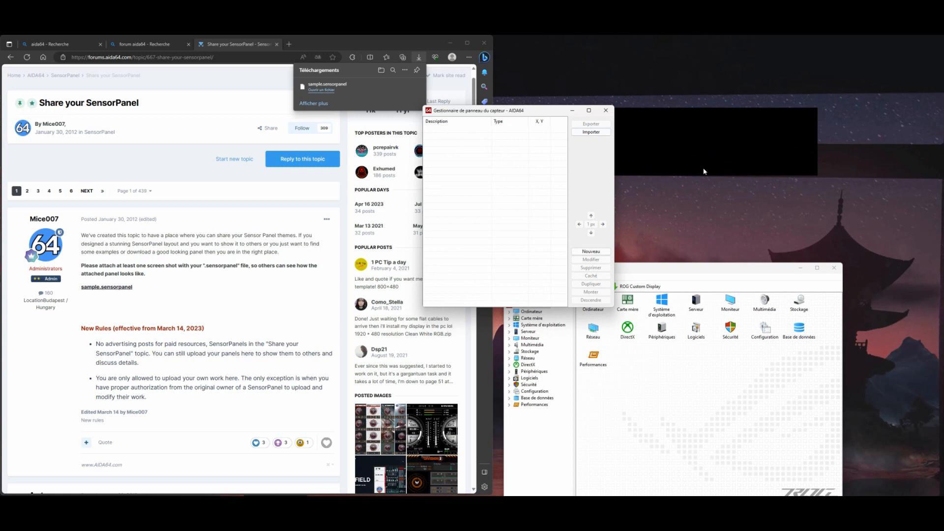
# Step: Move the manager window clear of the sensor panel and import JMT3.sensorpanel from the Images folder
pyautogui.rightClick(698, 141)
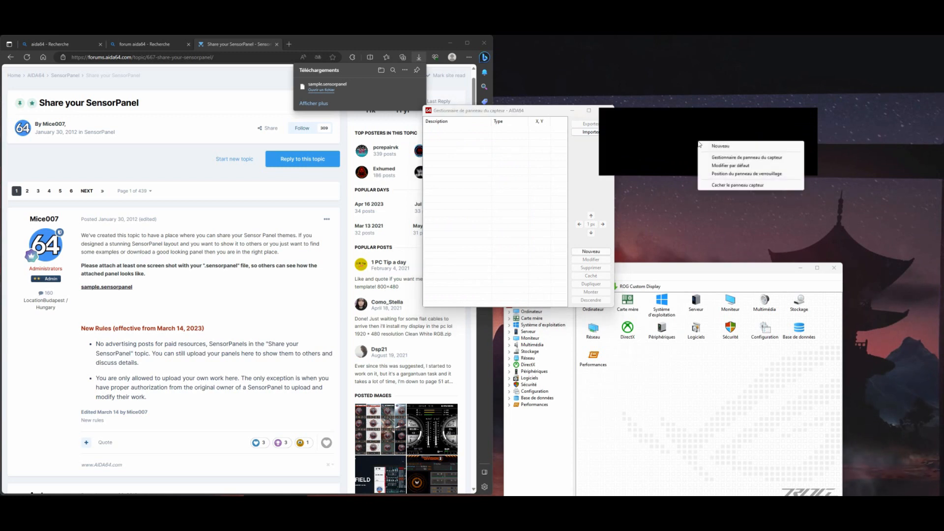
pyautogui.click(664, 143)
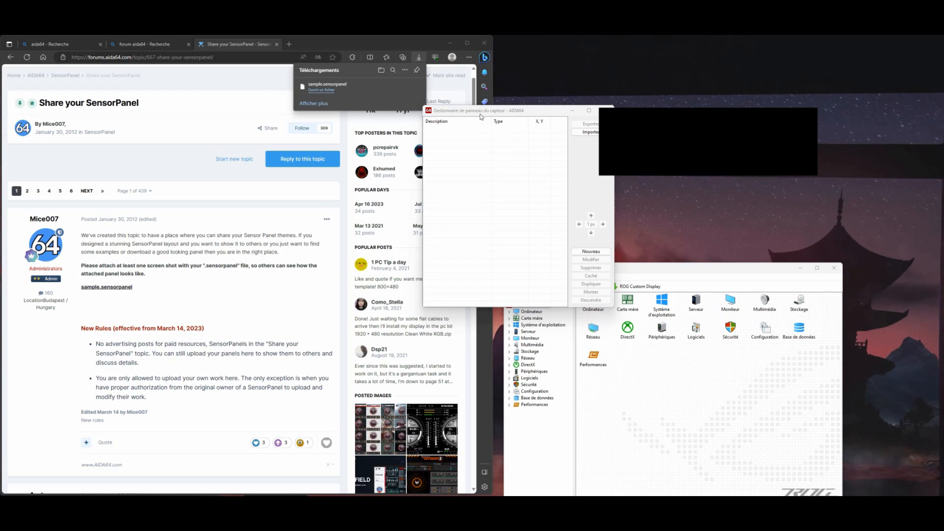
pyautogui.moveTo(480, 117); pyautogui.dragTo(452, 123)
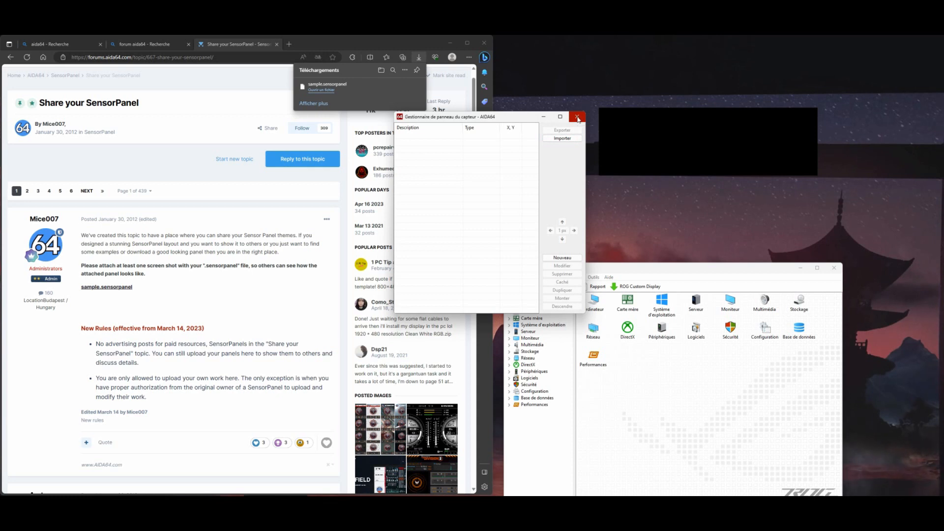
pyautogui.click(568, 139)
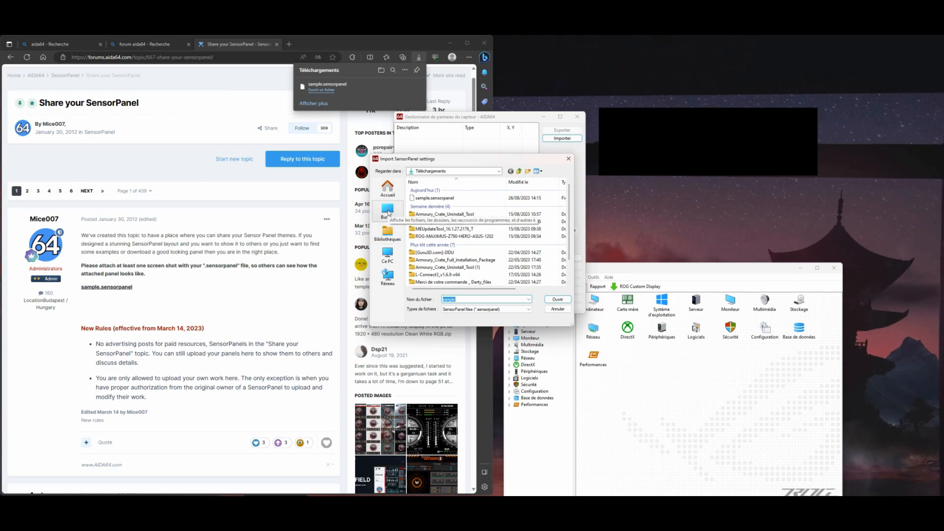
pyautogui.click(387, 210)
pyautogui.doubleClick(435, 228)
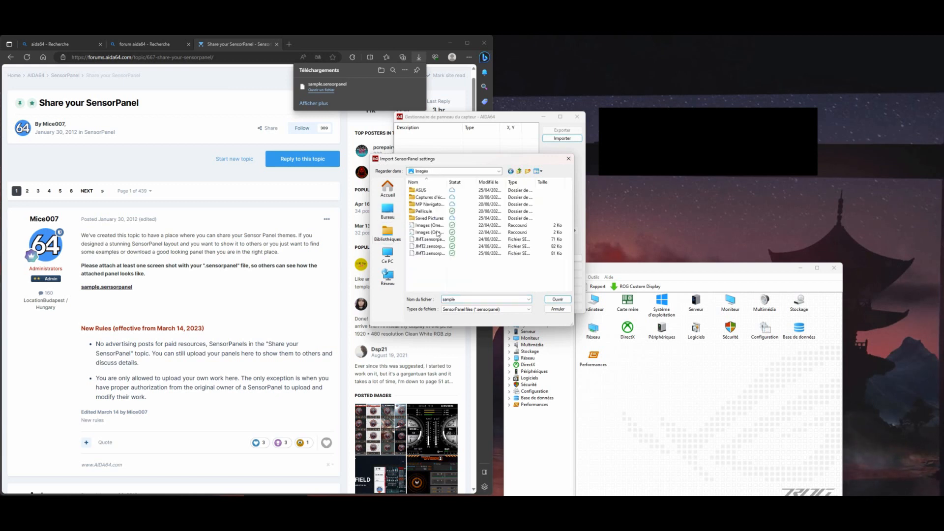
pyautogui.doubleClick(437, 254)
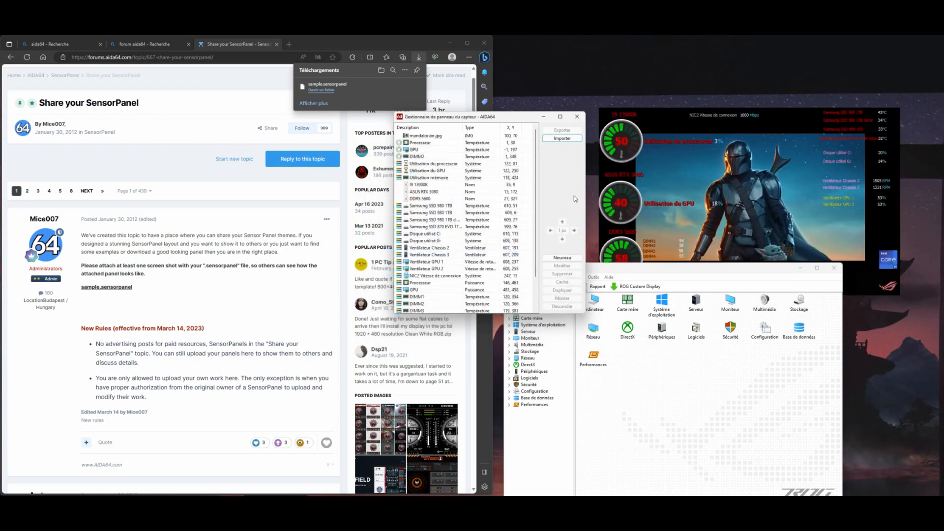
pyautogui.click(570, 141)
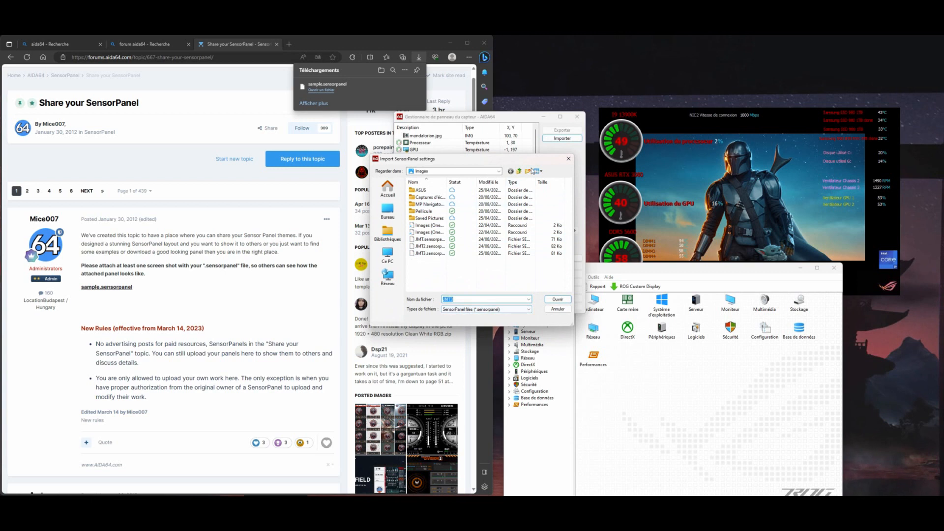
pyautogui.click(569, 160)
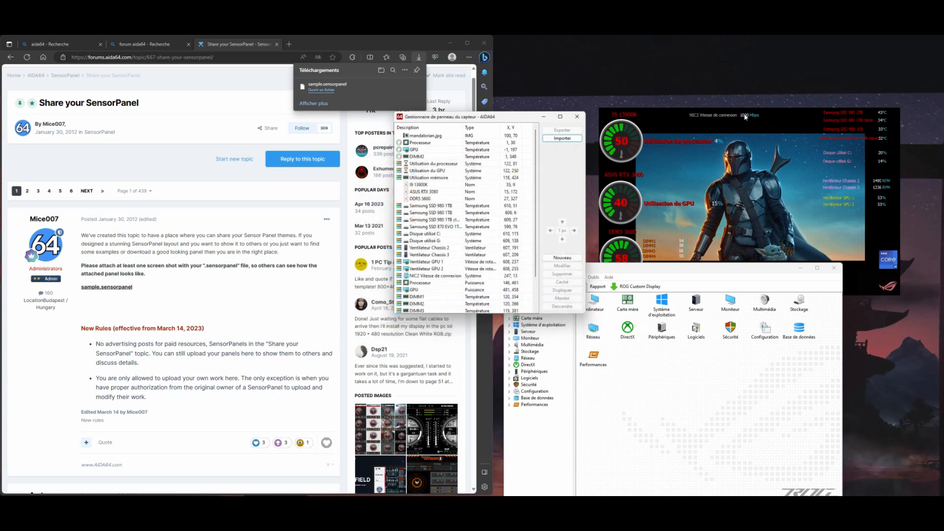
# Step: Move the sensor panel onto free desktop space and set up a new Gauge item for it with the Black type
pyautogui.moveTo(791, 121); pyautogui.dragTo(659, 98)
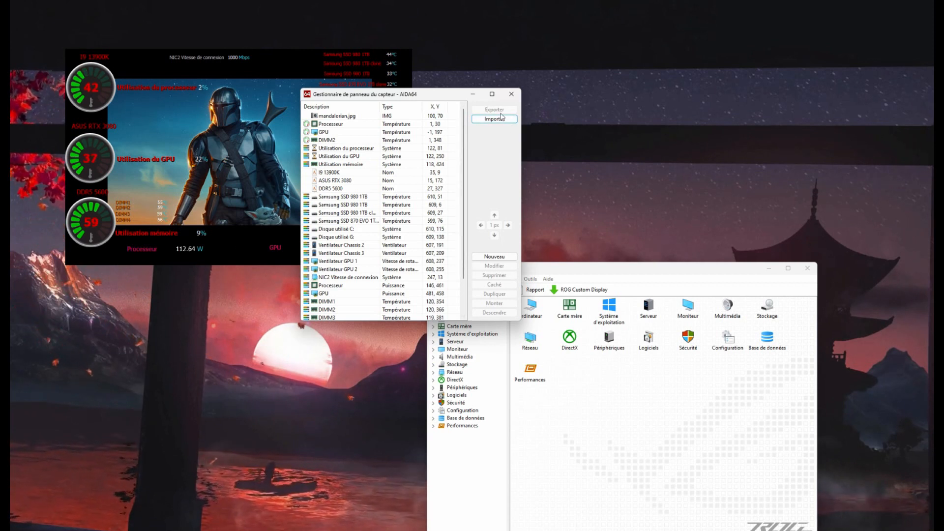
pyautogui.click(241, 173)
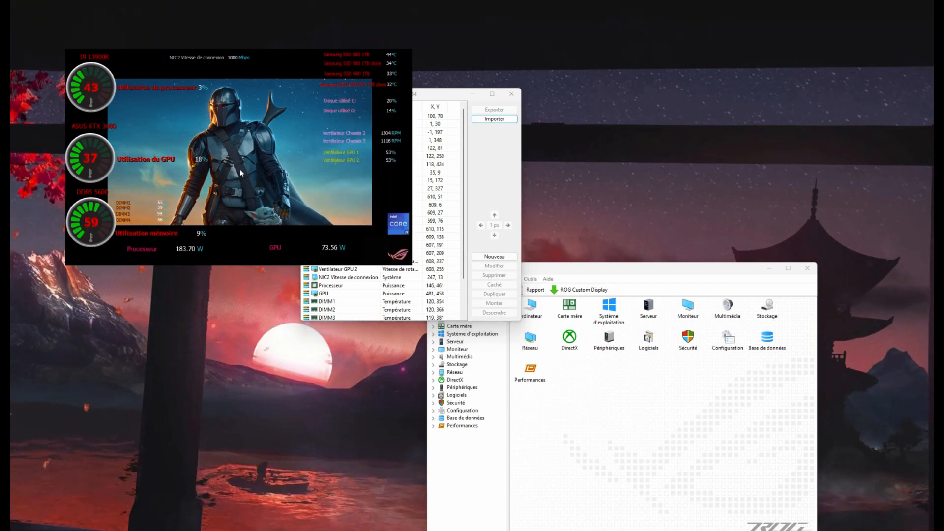
pyautogui.rightClick(318, 190)
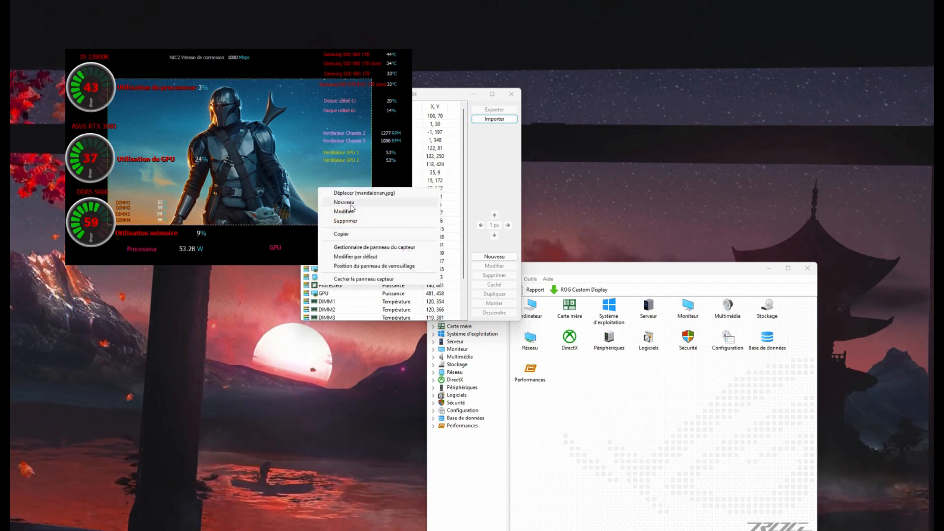
pyautogui.click(344, 202)
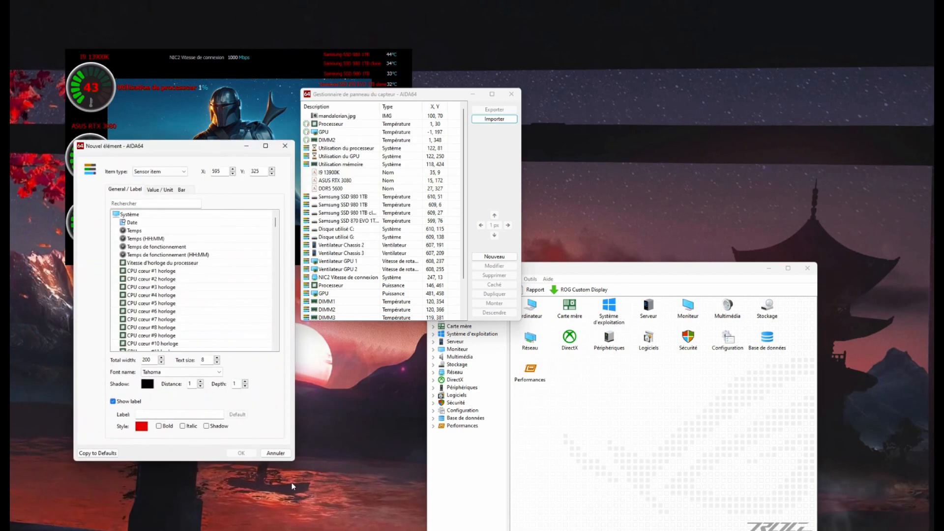
pyautogui.click(169, 172)
pyautogui.click(159, 213)
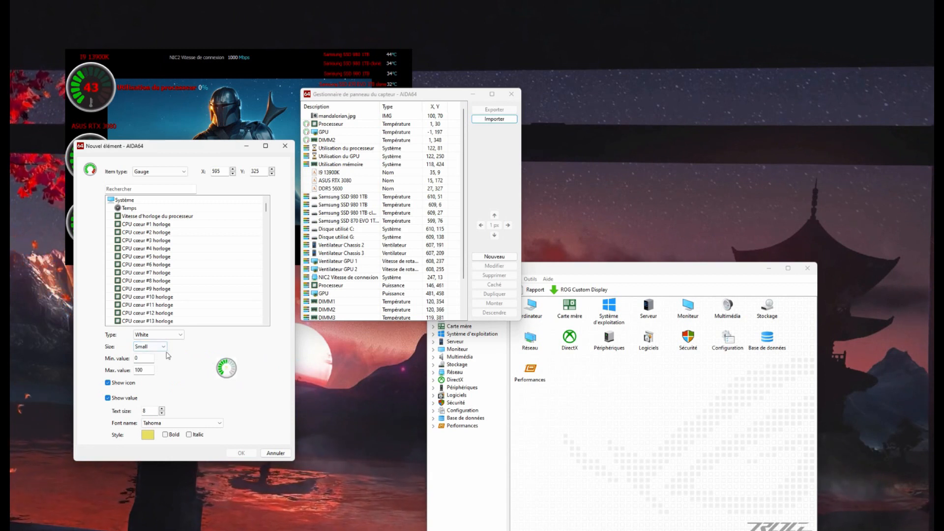
pyautogui.click(169, 335)
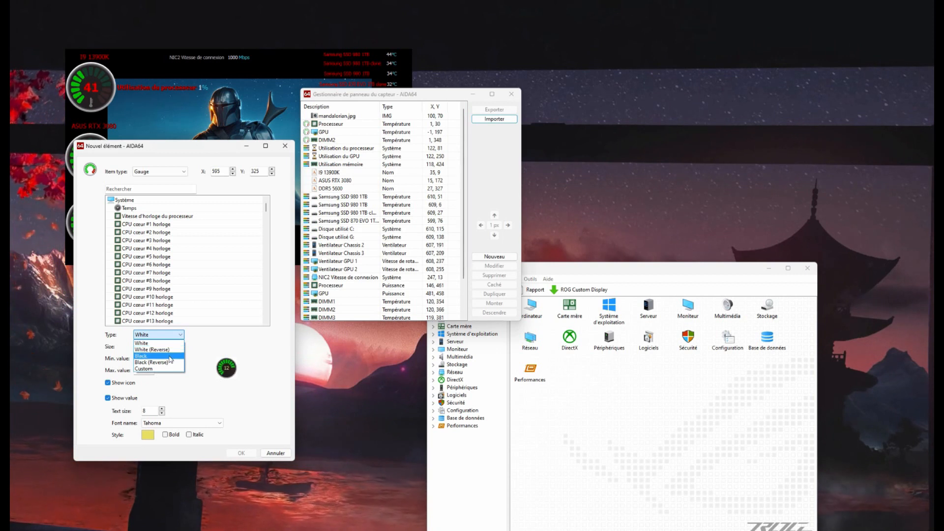
pyautogui.click(167, 356)
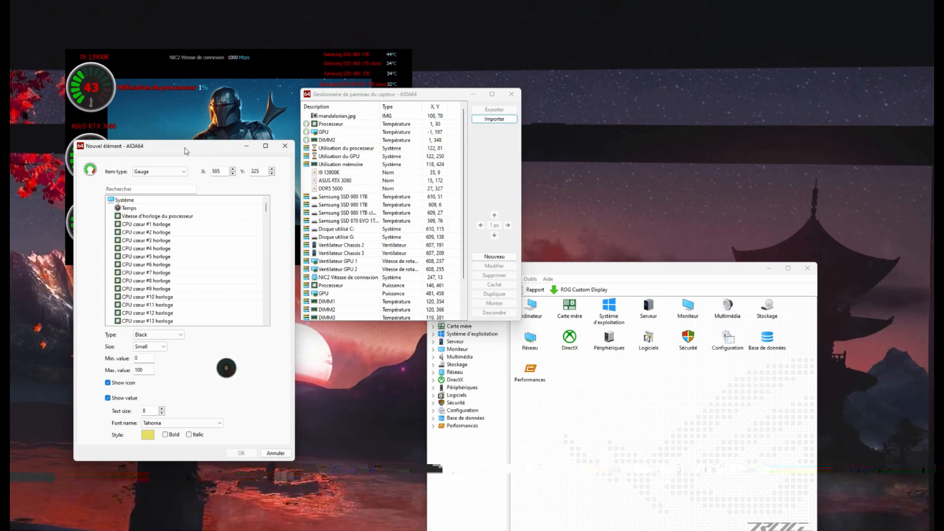
# Step: Move the new item dialog clear of the panel and add the gauge using the Utilisation du CPU1 sensor
pyautogui.moveTo(185, 150); pyautogui.dragTo(267, 173)
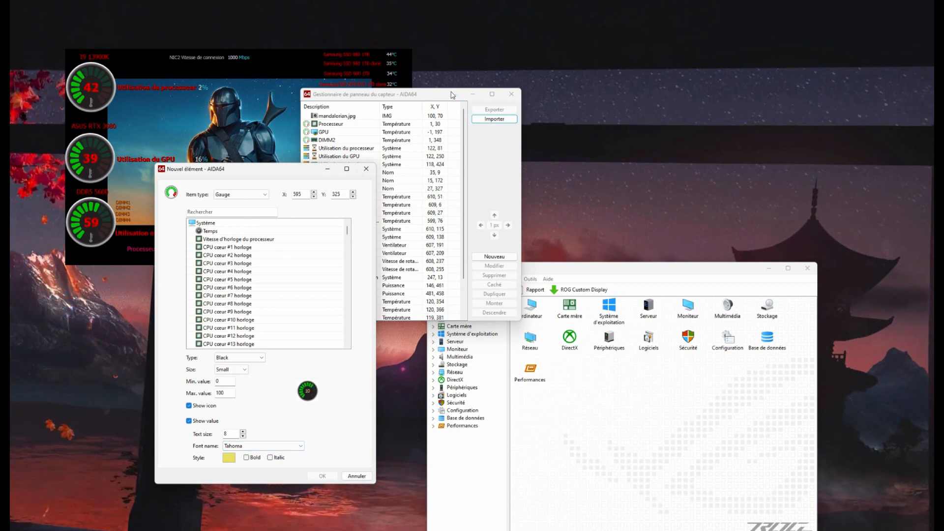
pyautogui.moveTo(269, 170); pyautogui.dragTo(673, 223)
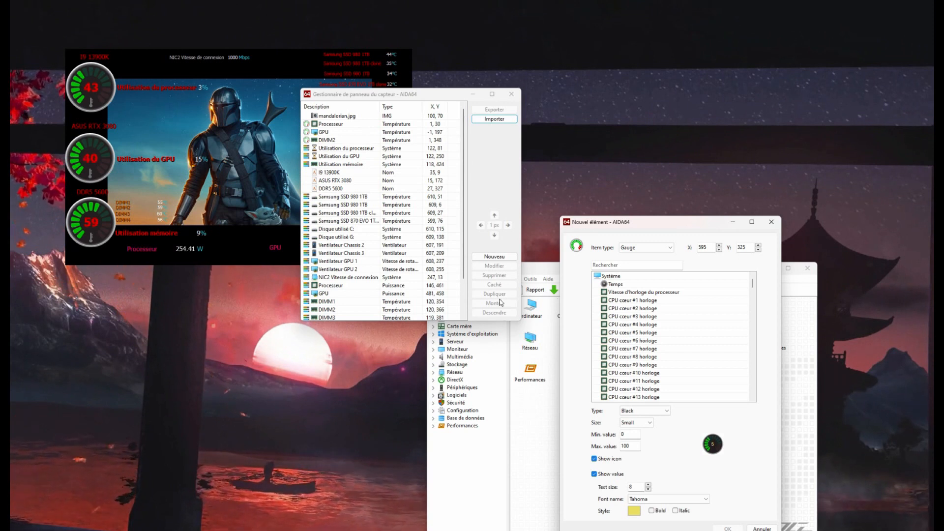
pyautogui.scroll(-8, 651, 324)
pyautogui.scroll(-1, 652, 344)
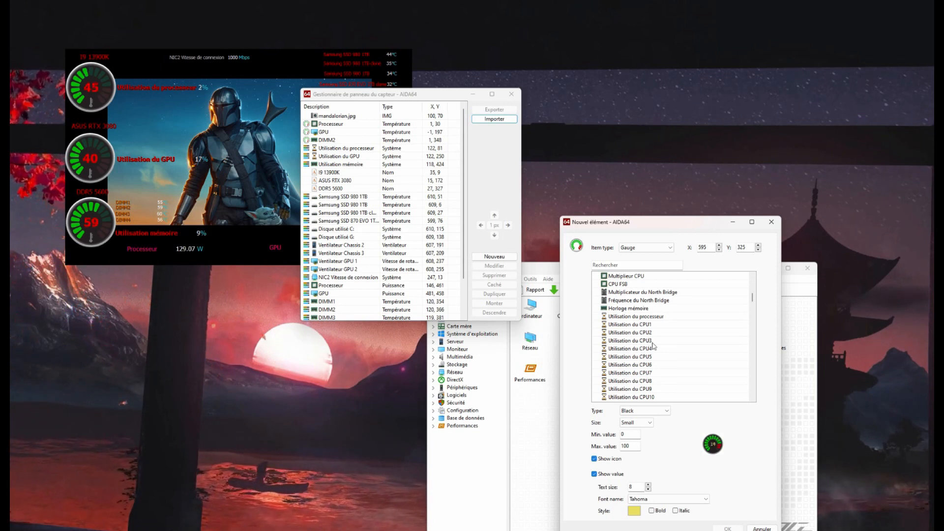
pyautogui.click(649, 327)
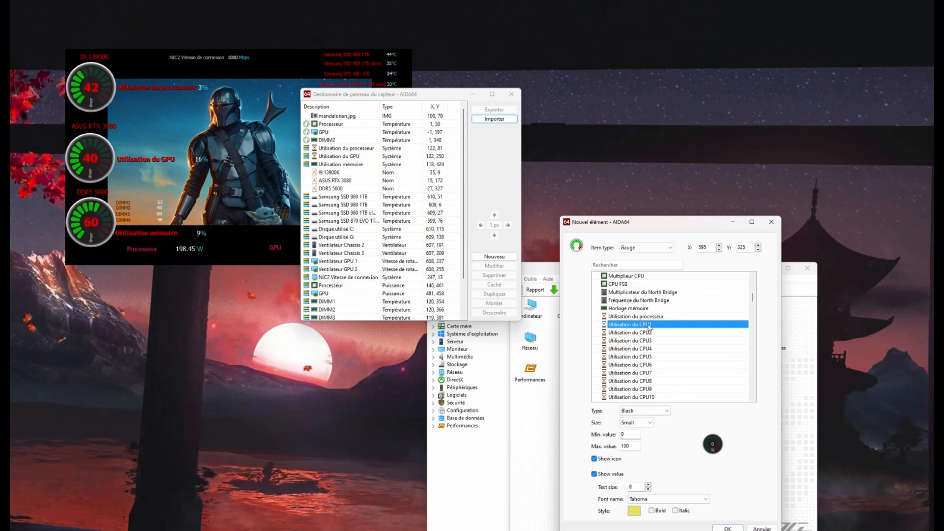
pyautogui.click(727, 528)
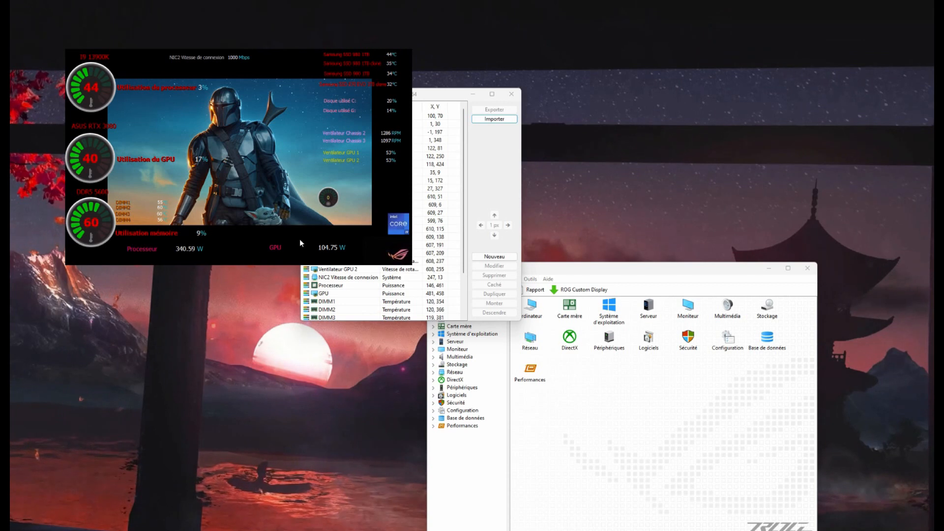
# Step: Modify the newly added gauge so that it uses the Vitesse d'horloge du processeur sensor
pyautogui.rightClick(325, 199)
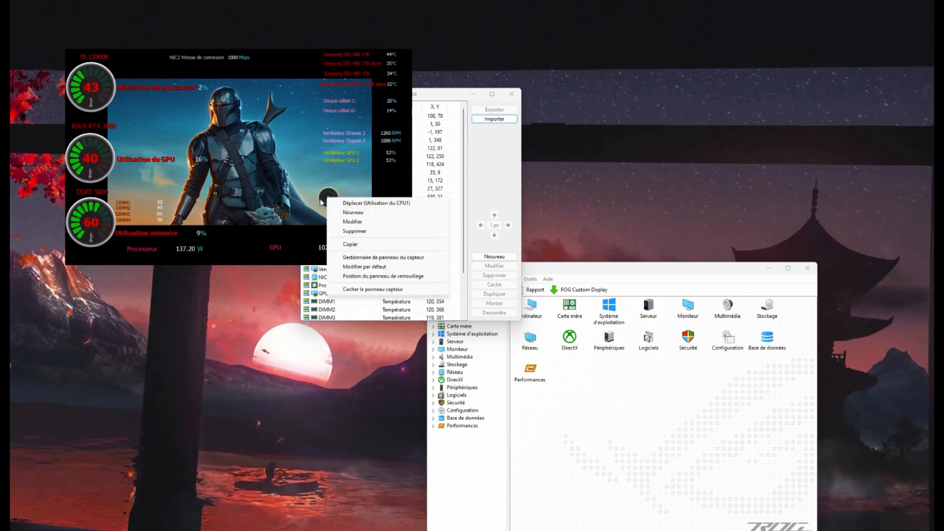
pyautogui.click(365, 224)
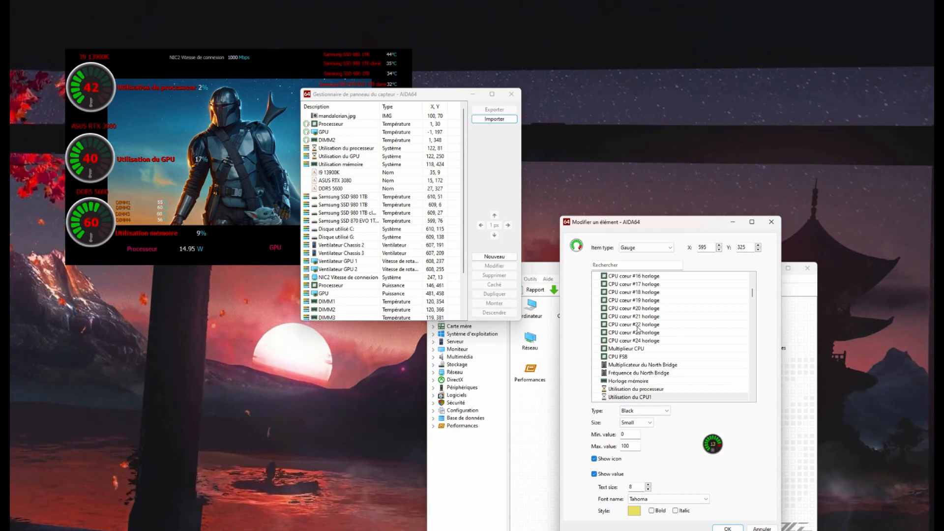
pyautogui.scroll(6, 633, 344)
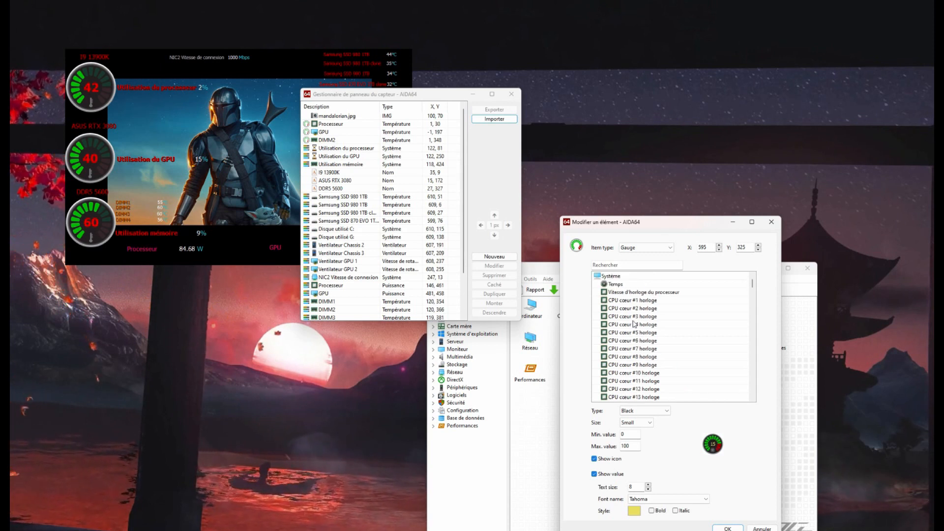
pyautogui.click(626, 294)
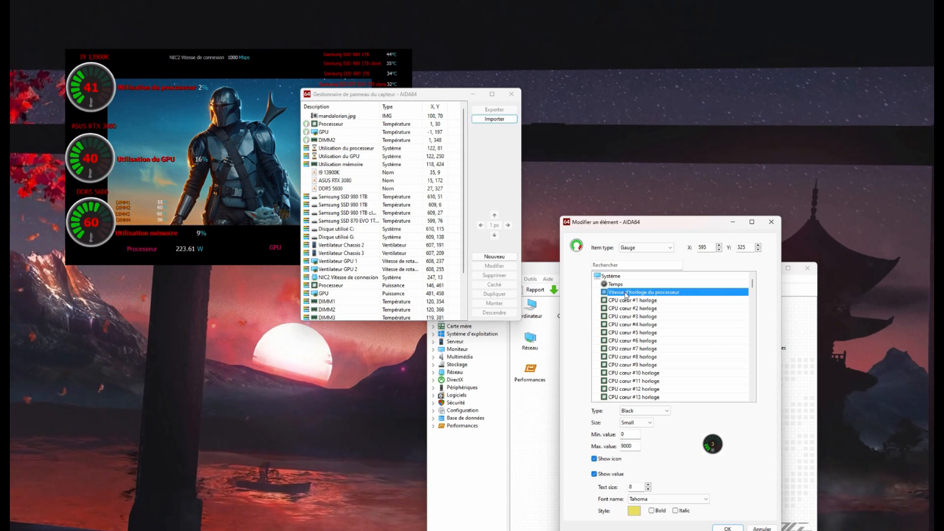
pyautogui.click(727, 528)
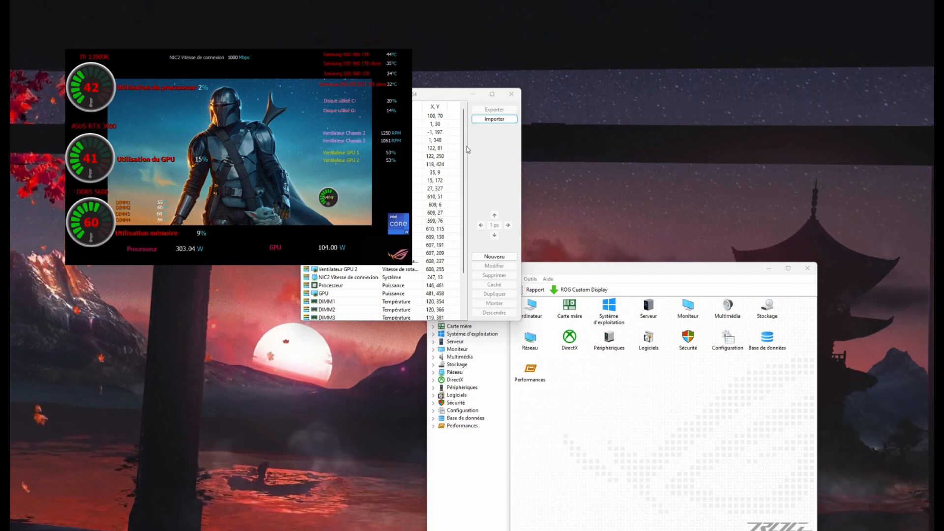
# Step: Add a new Static label item with the text "Vitesse du proc" to the sensor panel
pyautogui.click(453, 96)
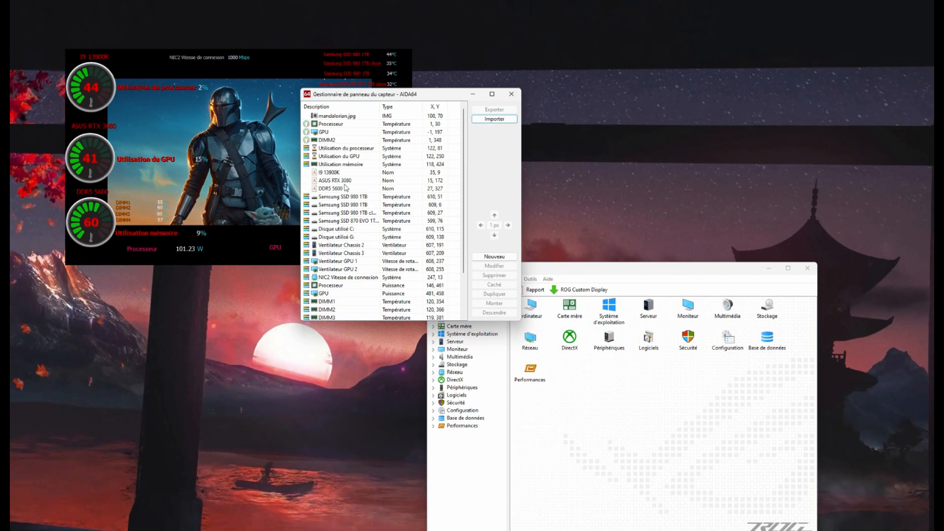
pyautogui.click(490, 259)
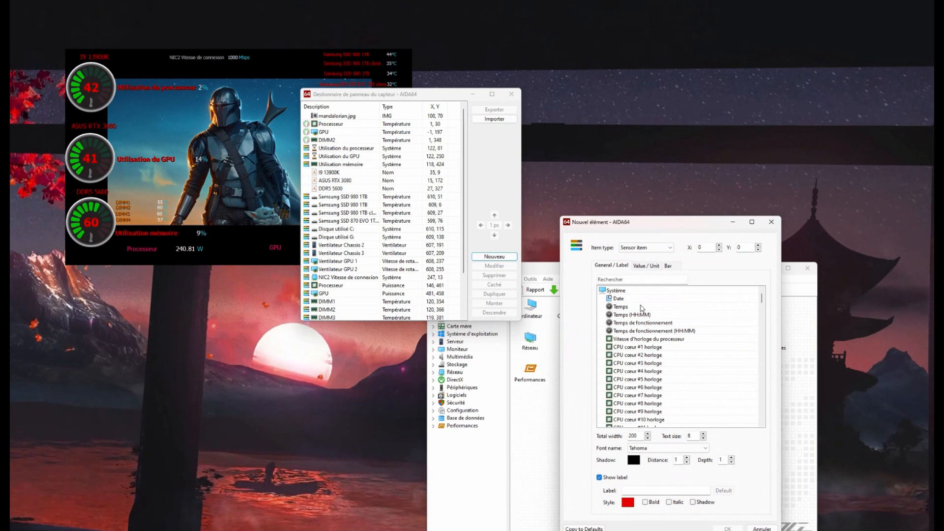
pyautogui.click(669, 250)
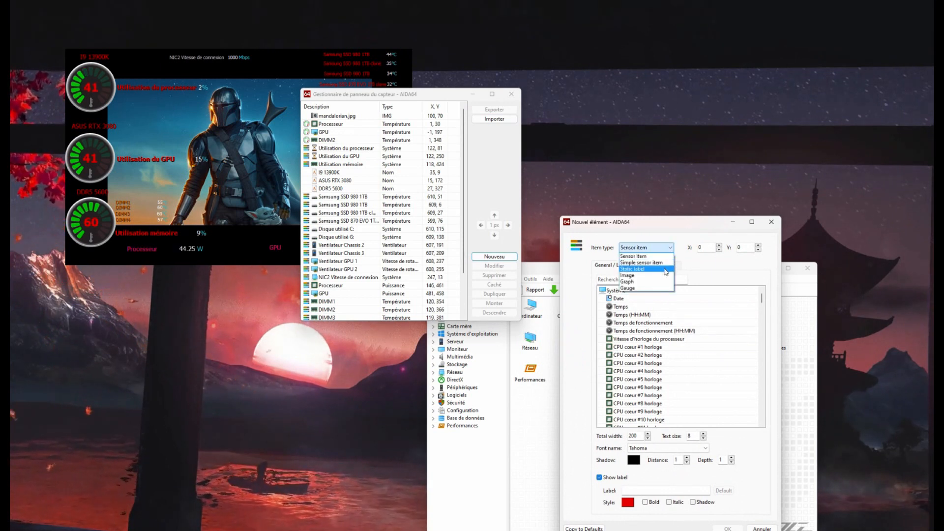
pyautogui.click(665, 270)
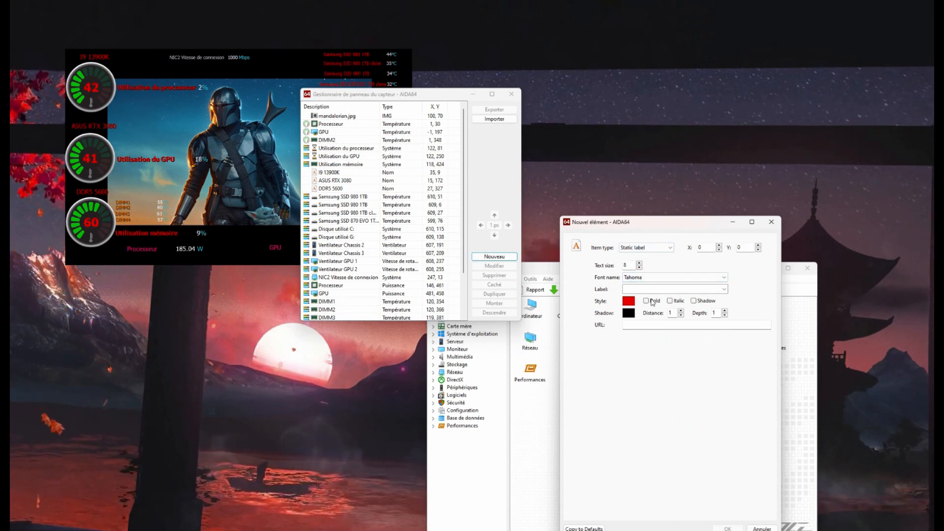
pyautogui.click(631, 291)
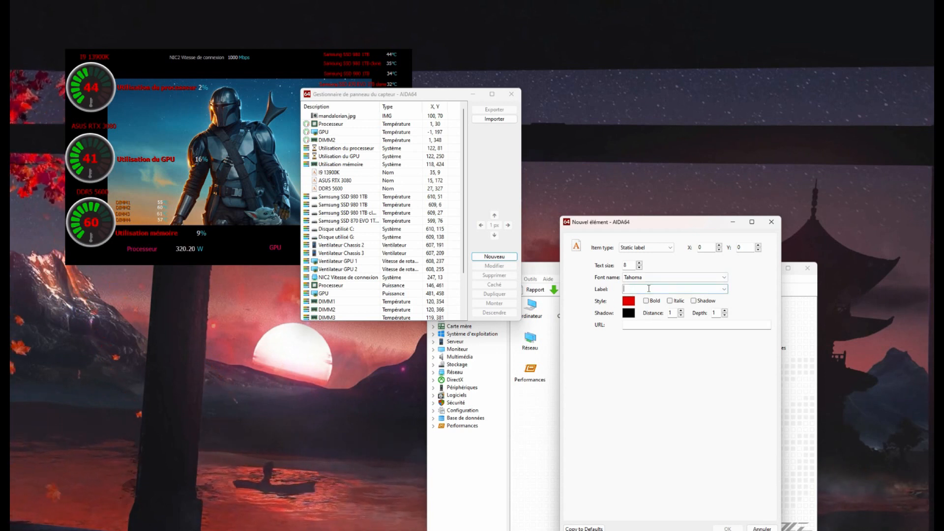
pyautogui.write('Vite')
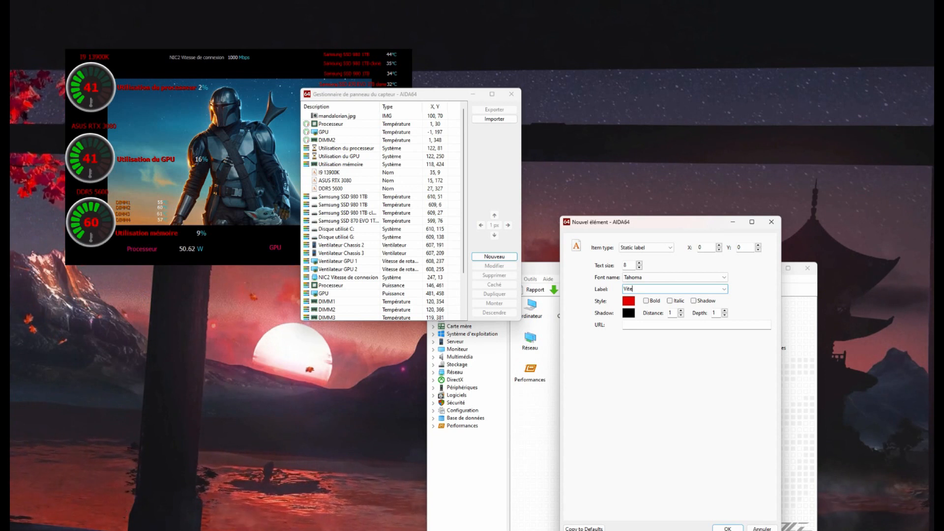
pyautogui.write('sse du proc')
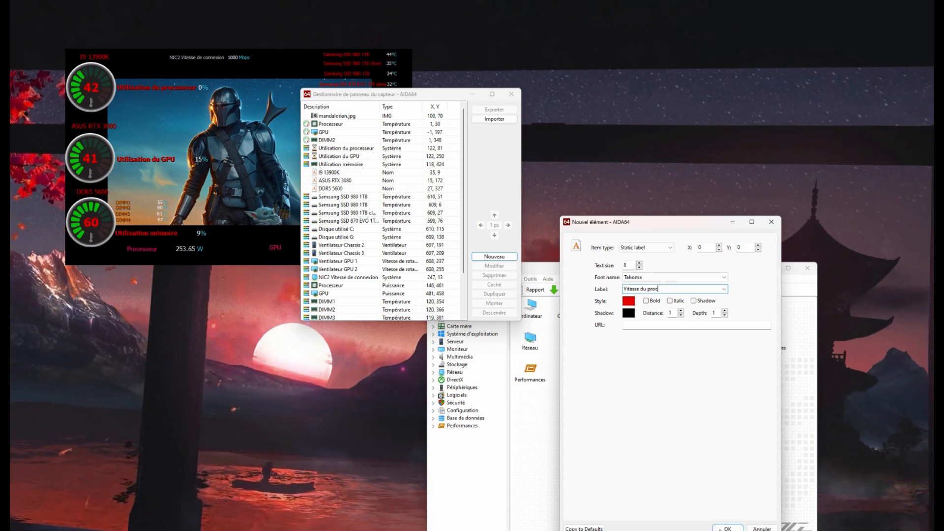
pyautogui.press('Return')
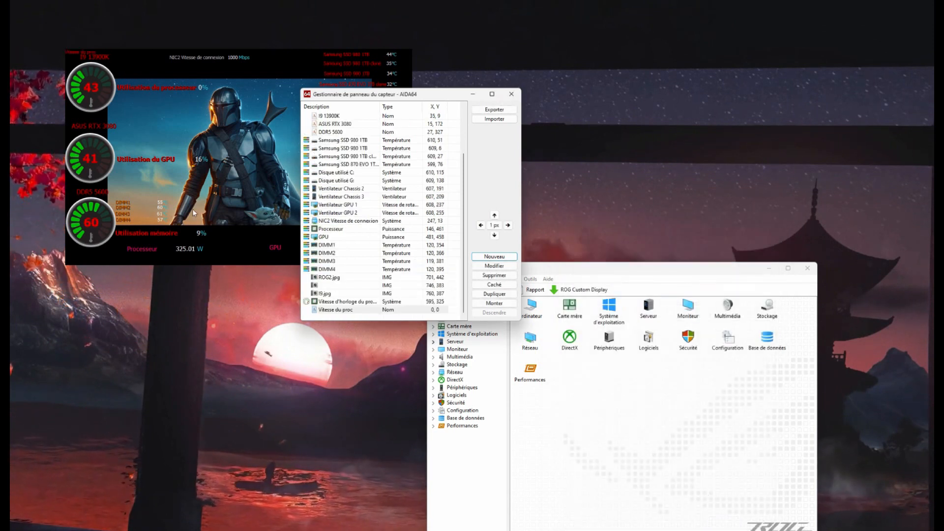
# Step: Move the manager window away from the panel and reposition the Vitesse du proc label beside the new gauge, at about X 649, Y 345
pyautogui.moveTo(447, 95); pyautogui.dragTo(695, 65)
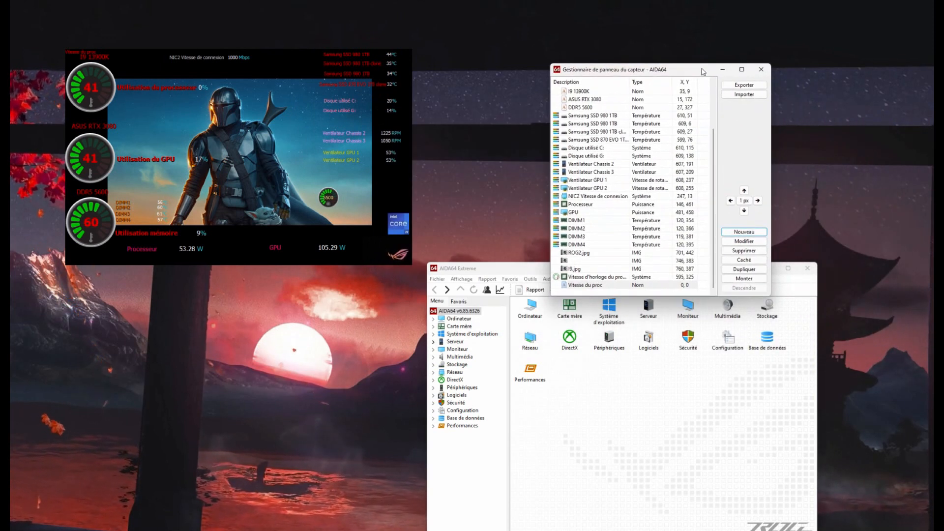
pyautogui.click(69, 56)
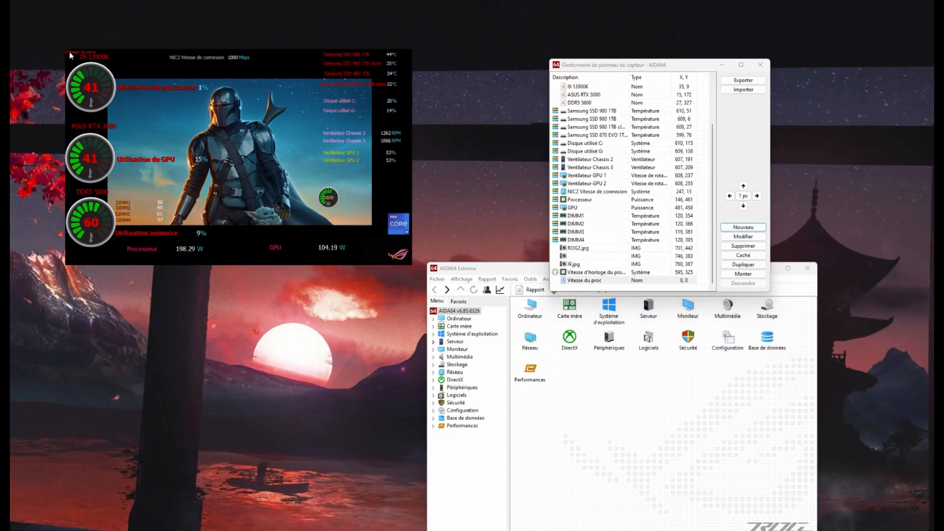
pyautogui.rightClick(69, 52)
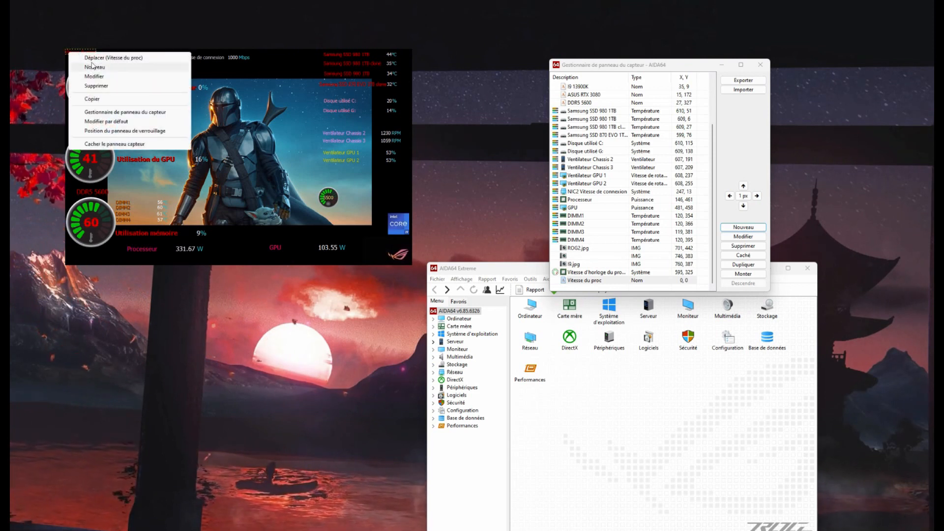
pyautogui.click(83, 58)
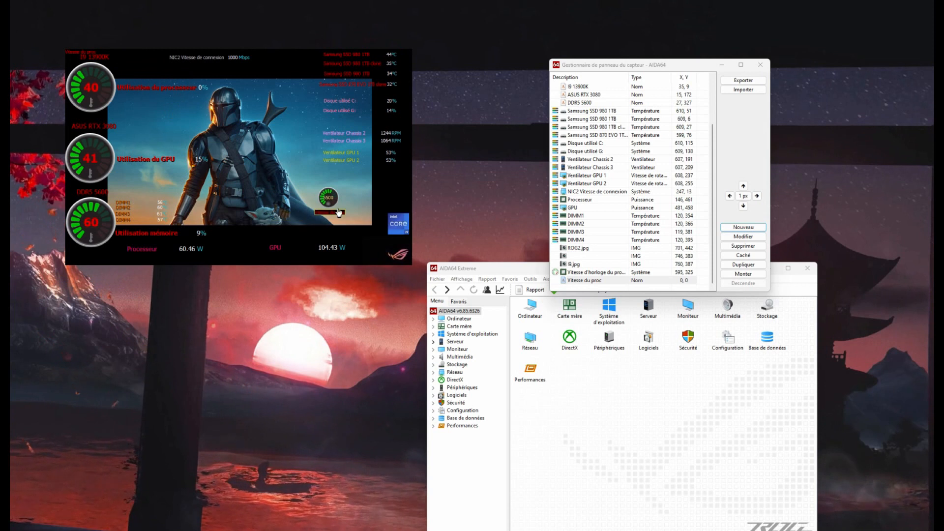
pyautogui.click(356, 199)
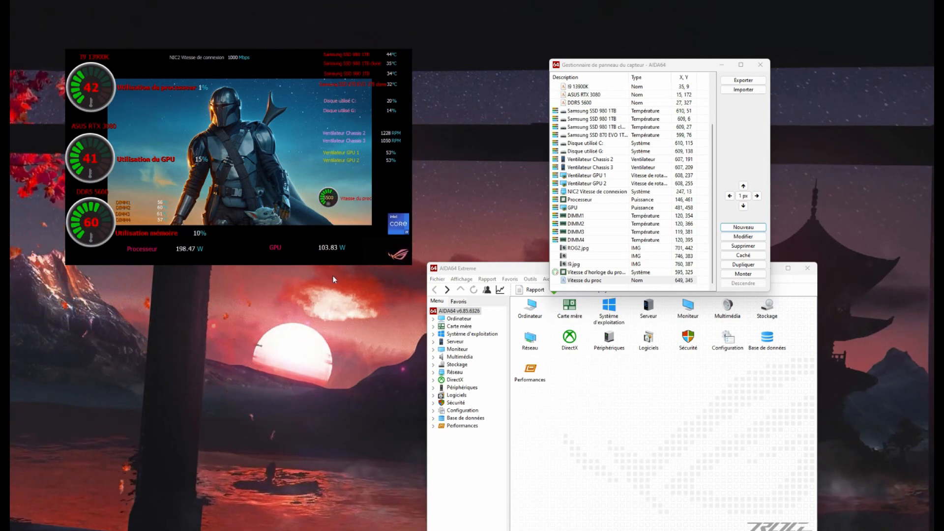
# Step: Change the text colour of the Vitesse du proc label to green, about RGB 102, 202, 53
pyautogui.rightClick(362, 200)
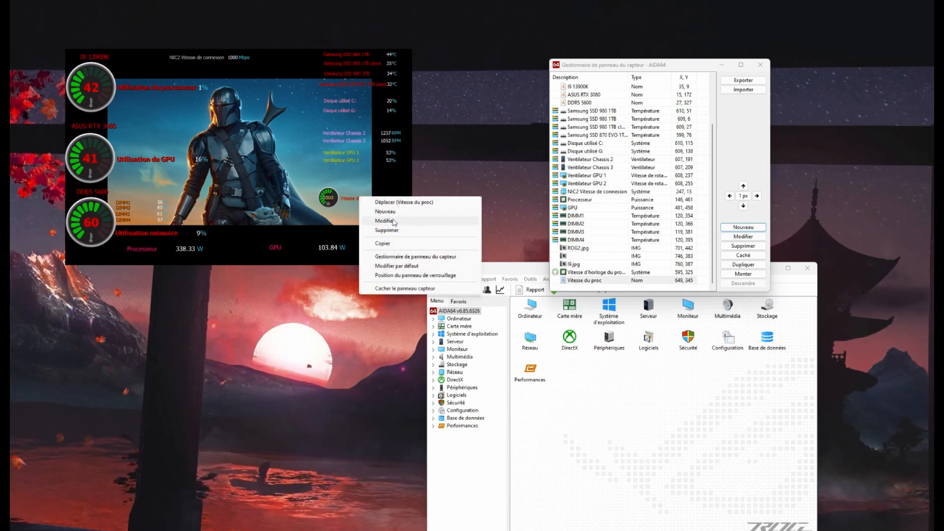
pyautogui.click(433, 221)
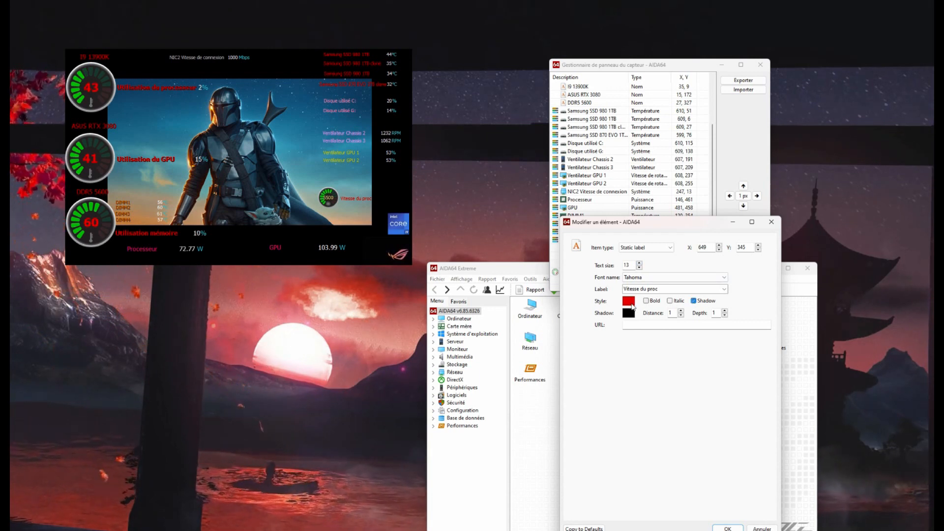
pyautogui.click(628, 301)
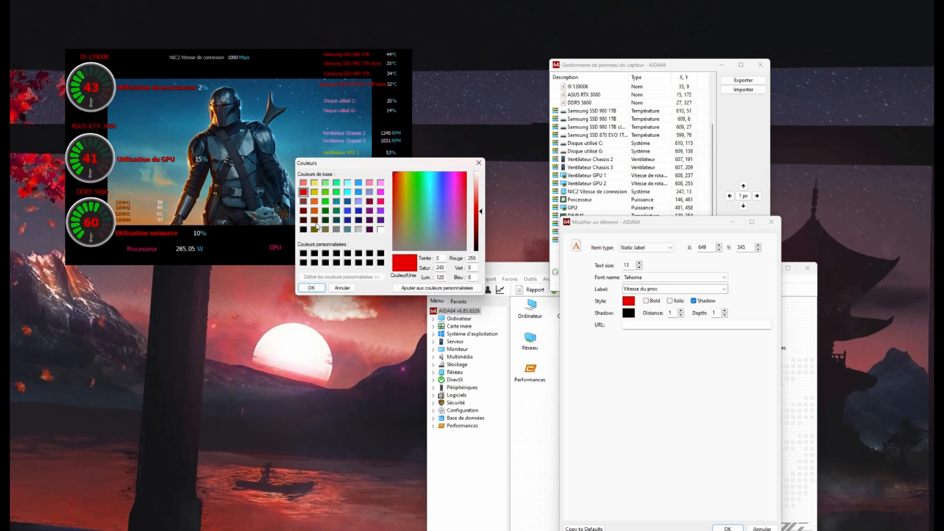
pyautogui.click(412, 205)
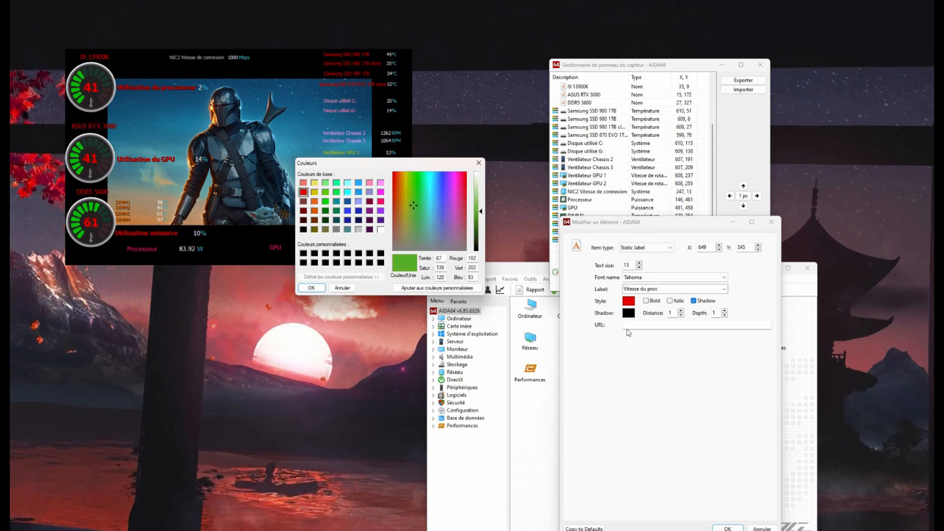
pyautogui.click(311, 288)
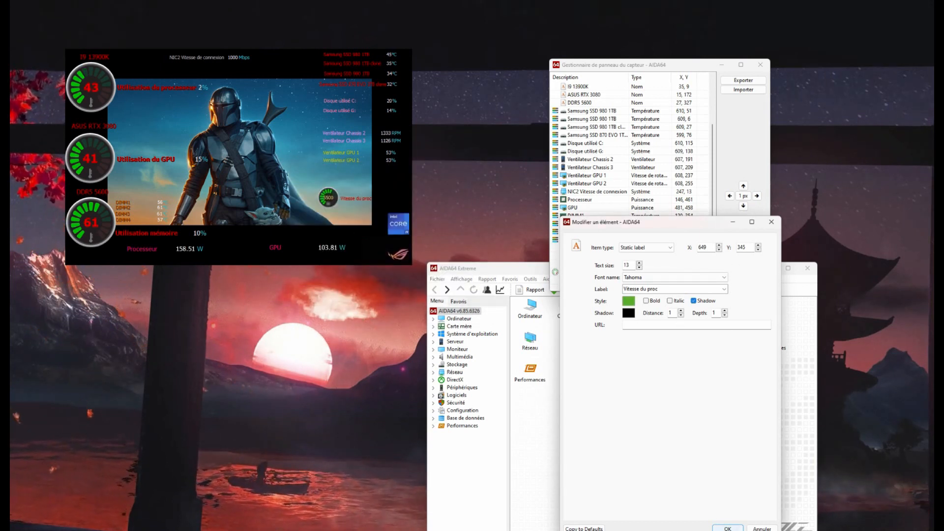
pyautogui.click(727, 528)
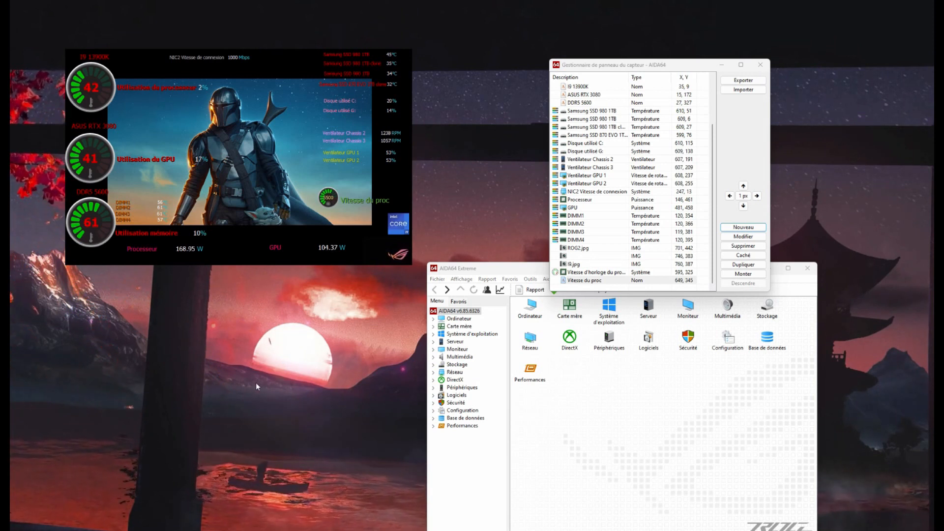
# Step: Delete the Vitesse du proc label and the Vitesse d'horloge du processeur gauge from the sensor panel
pyautogui.rightClick(354, 200)
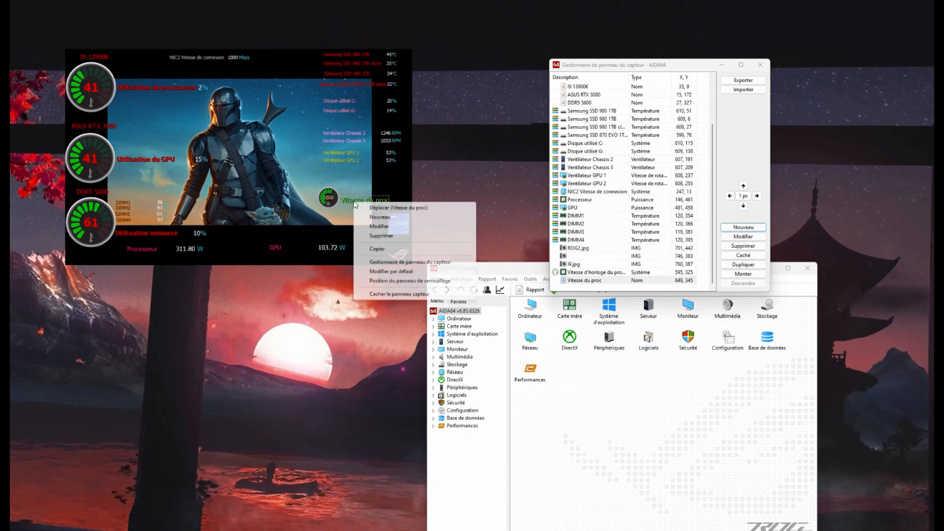
pyautogui.click(388, 236)
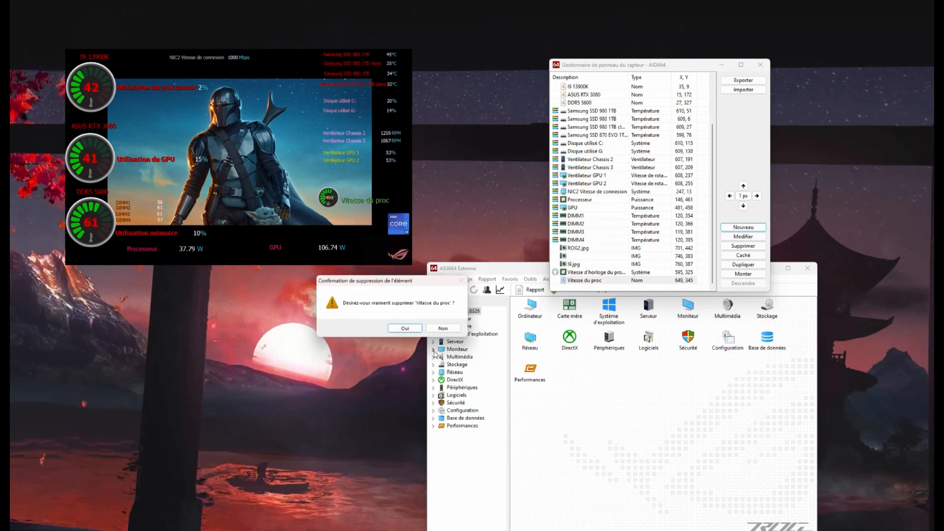
pyautogui.press('Return')
pyautogui.rightClick(329, 199)
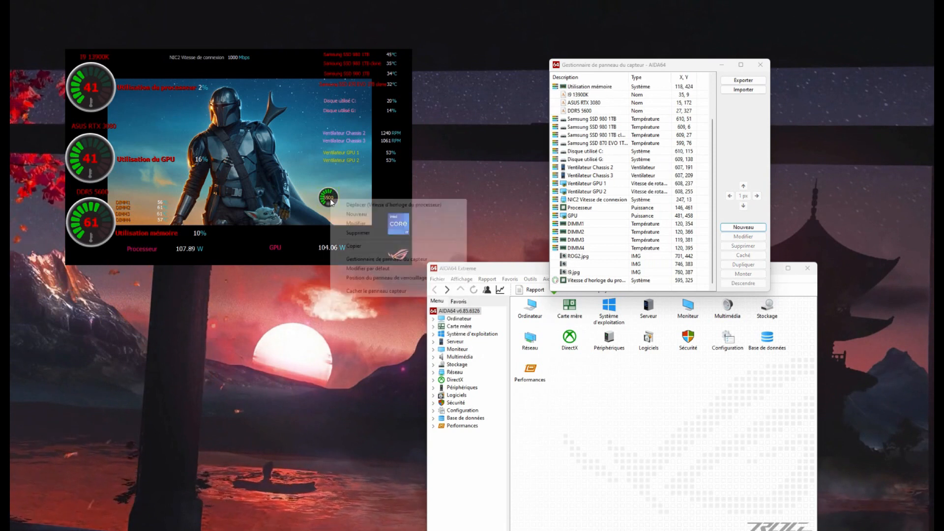
pyautogui.click(365, 235)
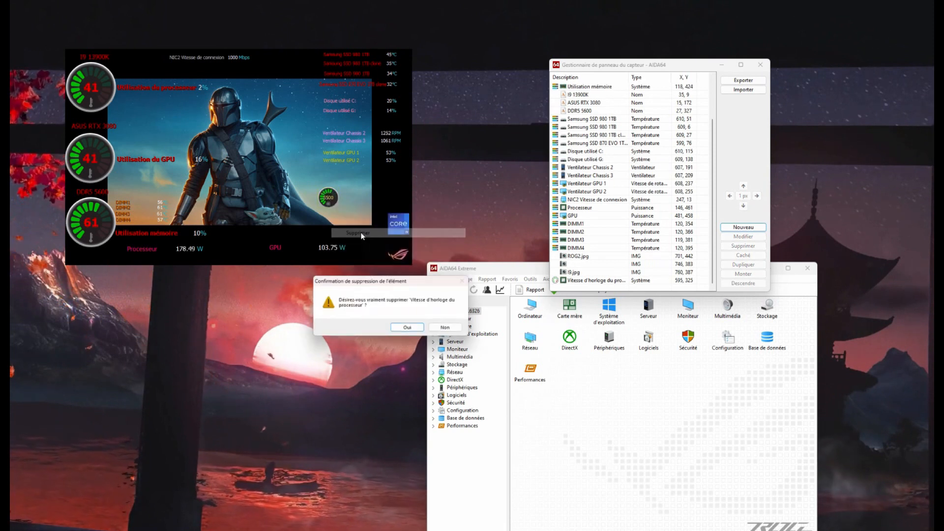
pyautogui.click(418, 327)
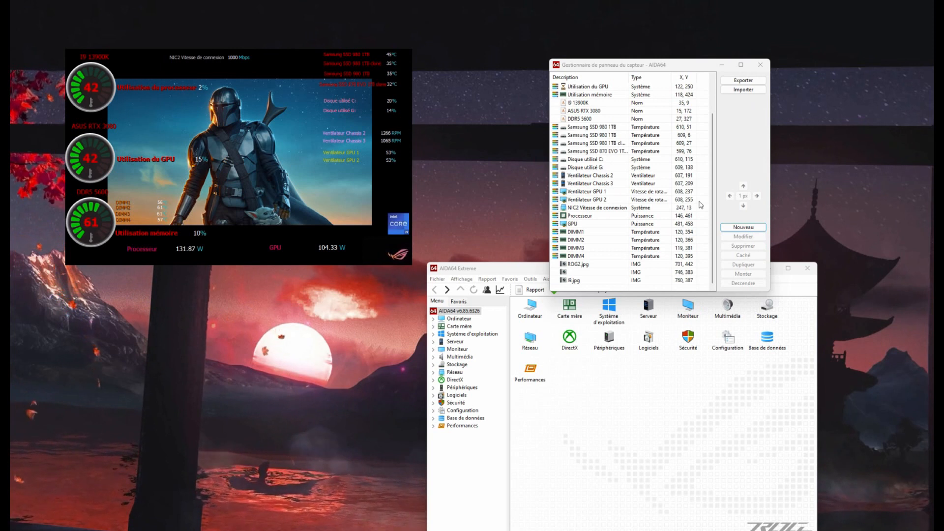
# Step: Examine the settings of the Image type for a new panel item, and close the dialog and the manager without adding anything
pyautogui.click(743, 229)
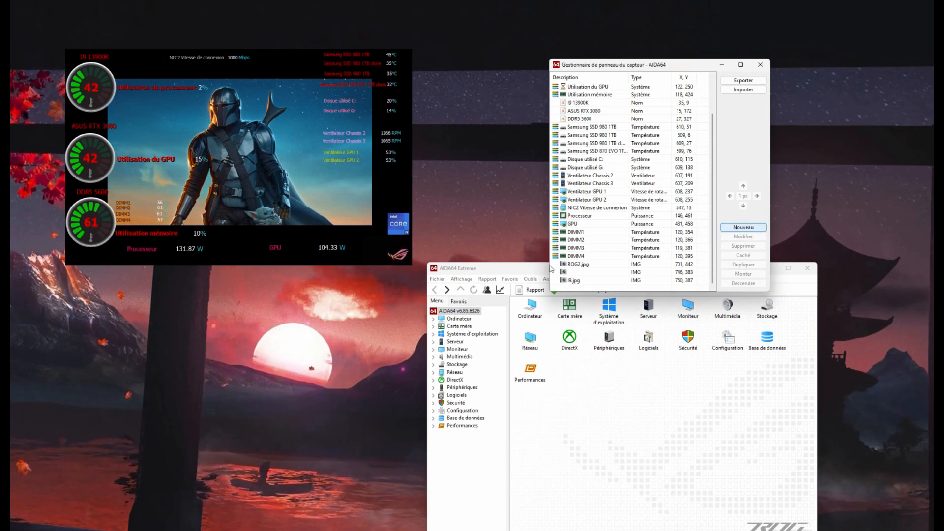
pyautogui.click(670, 248)
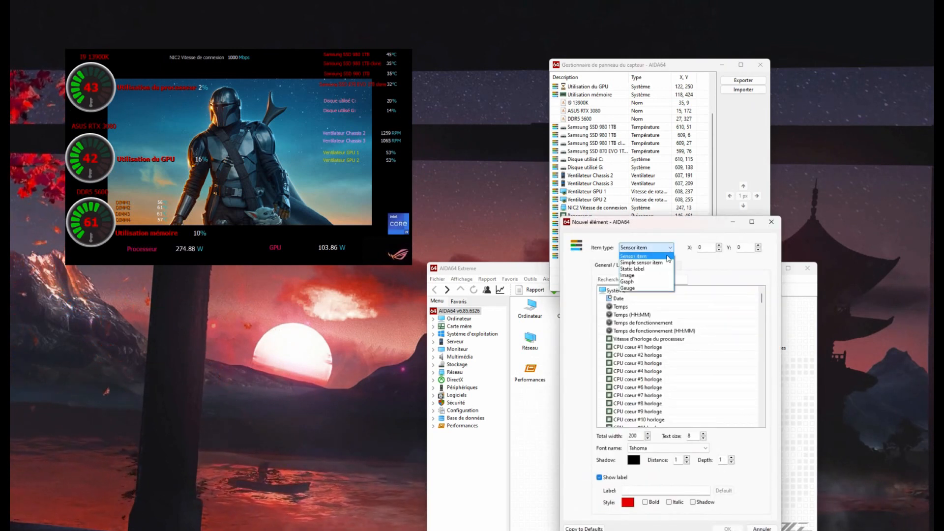
pyautogui.click(649, 276)
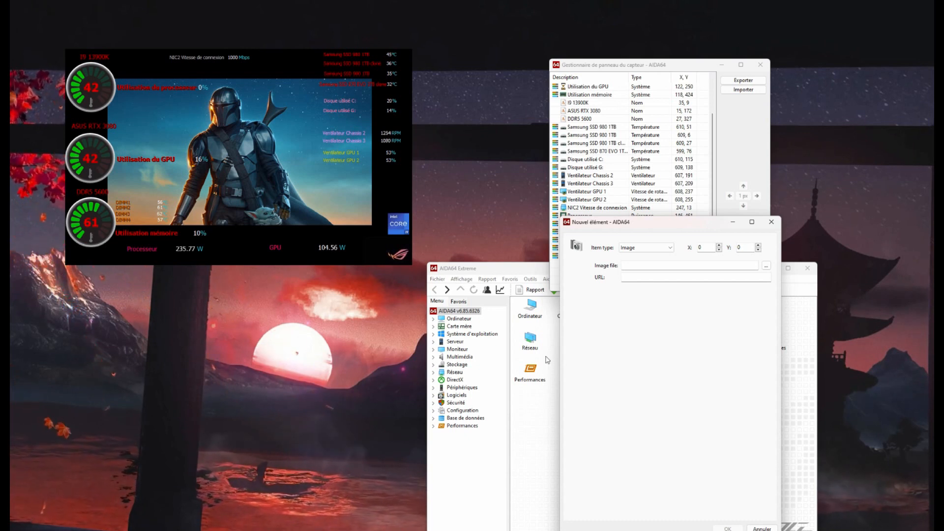
pyautogui.click(771, 222)
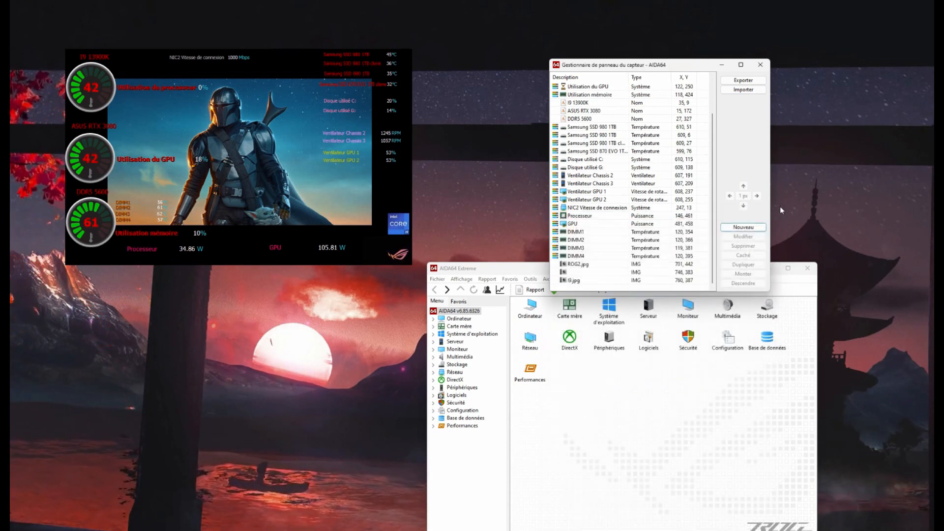
pyautogui.click(760, 65)
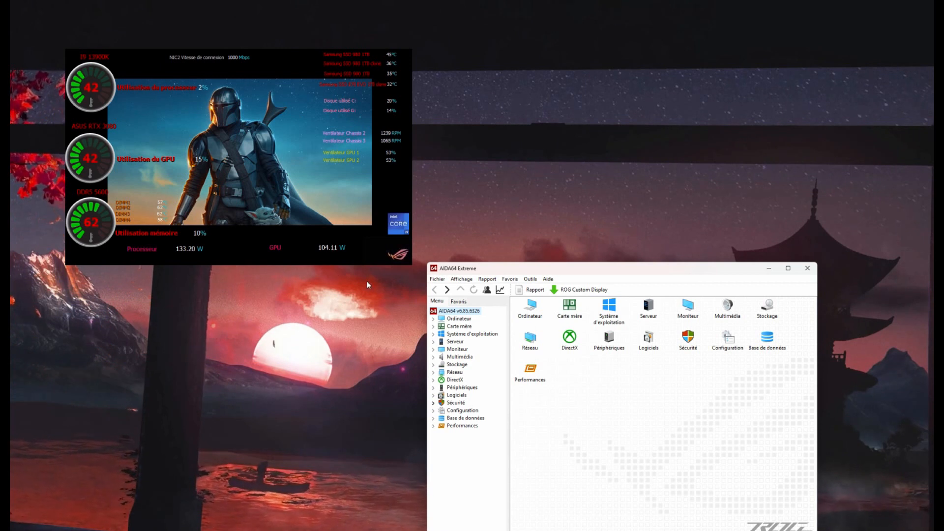
# Step: Move the GPU power reading on the sensor panel slightly, to about X 485, Y 459
pyautogui.click(328, 246)
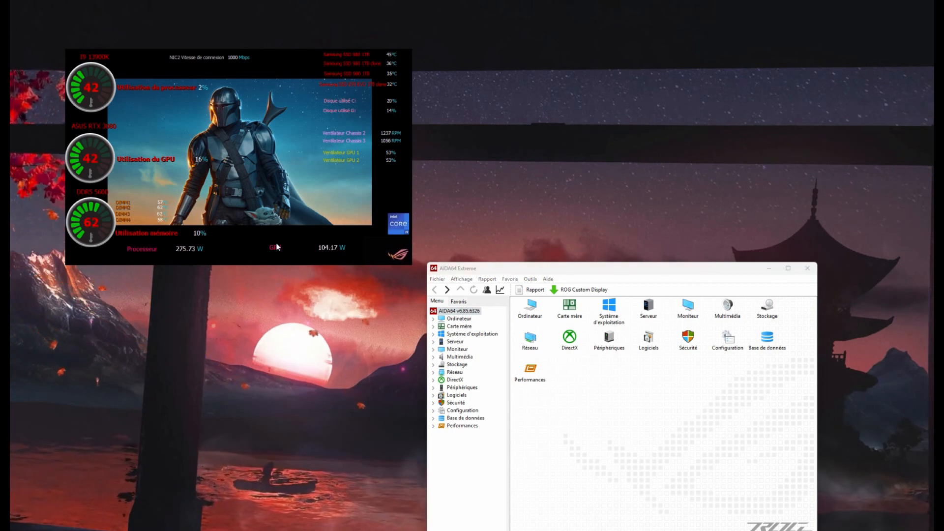
pyautogui.rightClick(304, 246)
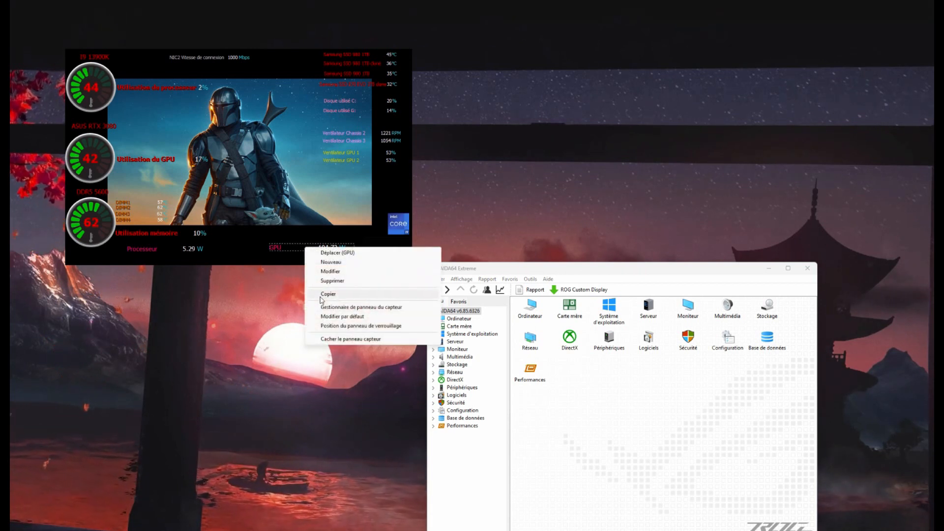
pyautogui.click(315, 253)
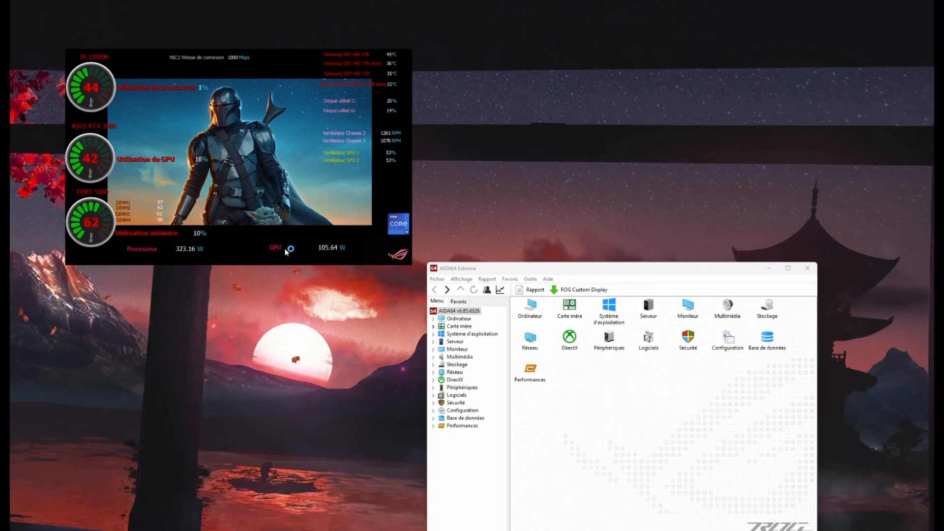
pyautogui.rightClick(278, 250)
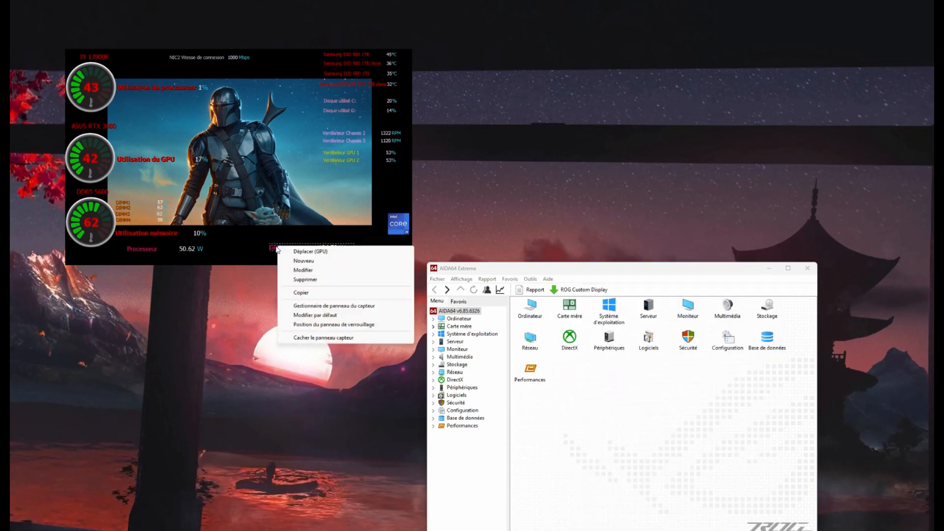
pyautogui.click(310, 251)
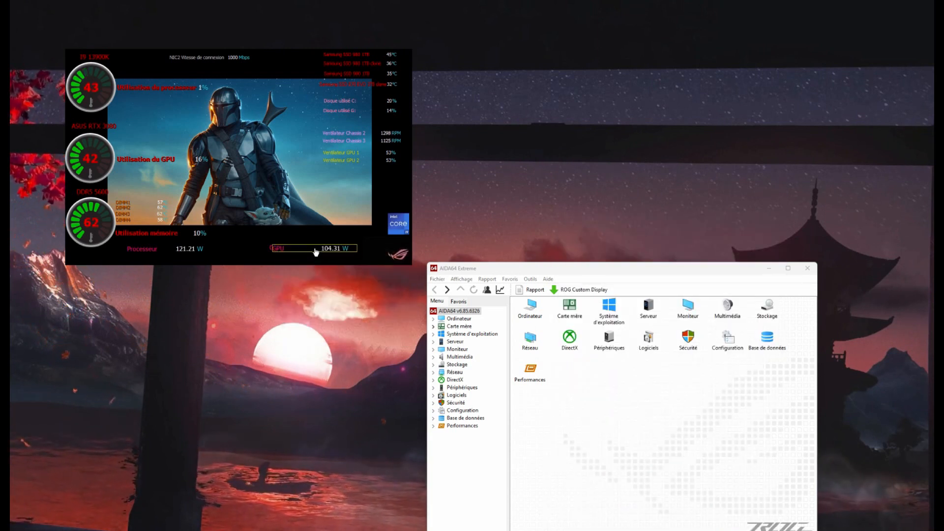
pyautogui.rightClick(315, 250)
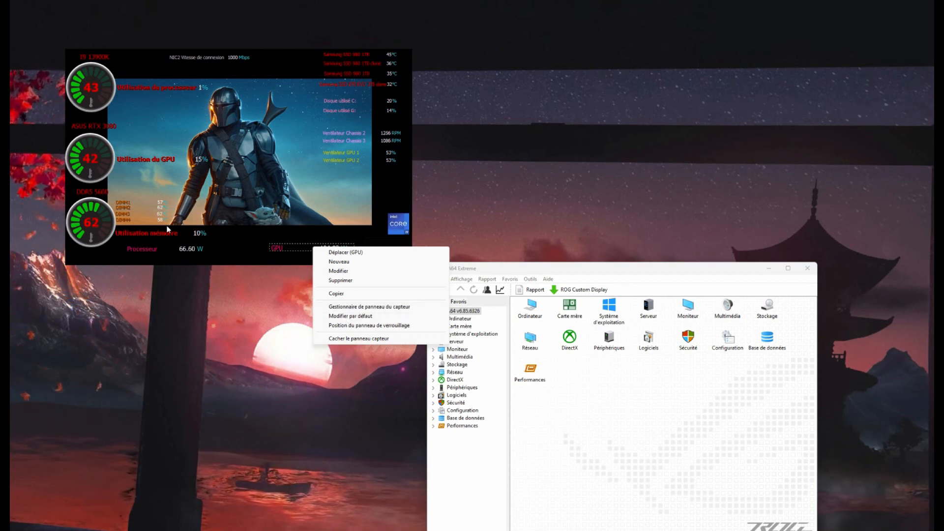
pyautogui.click(261, 152)
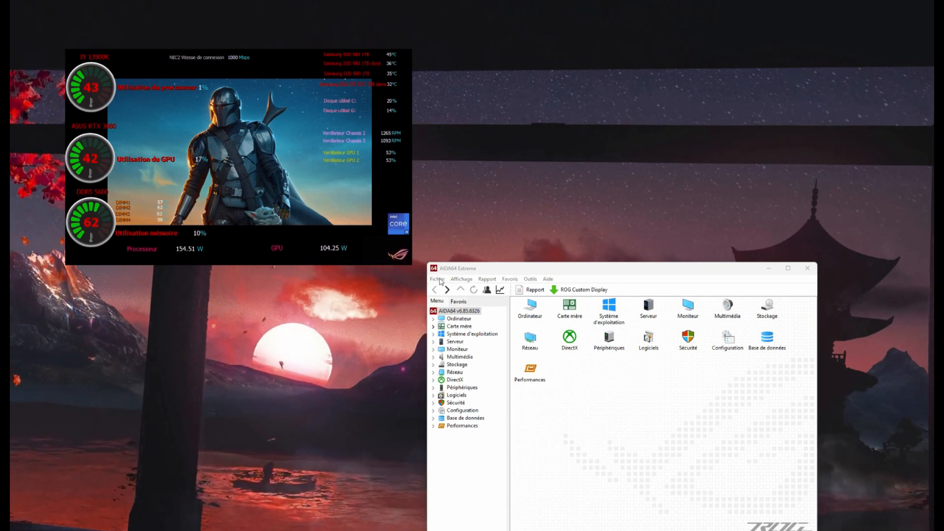
# Step: Reopen the sensor panel manager to view the SensorPanel export dialog, and close both without exporting the layout
pyautogui.rightClick(323, 194)
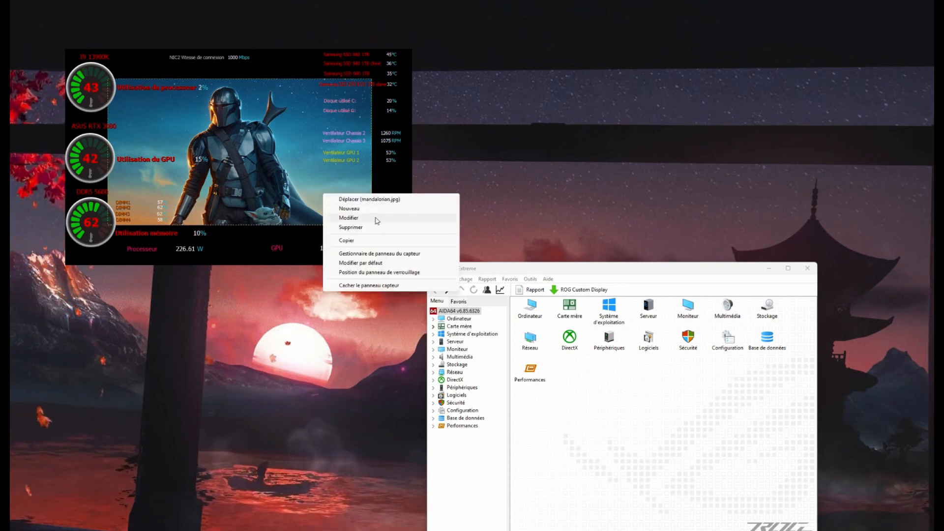
pyautogui.click(375, 254)
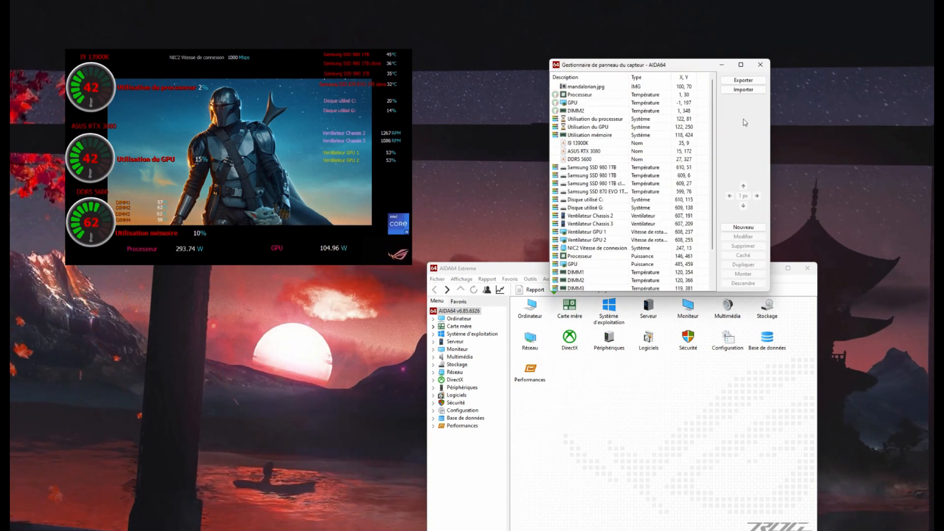
pyautogui.click(746, 82)
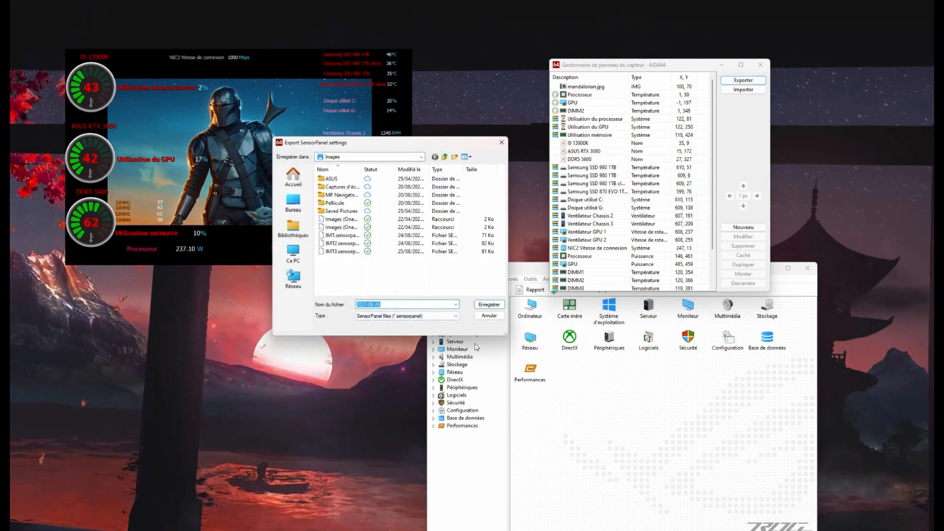
pyautogui.click(497, 317)
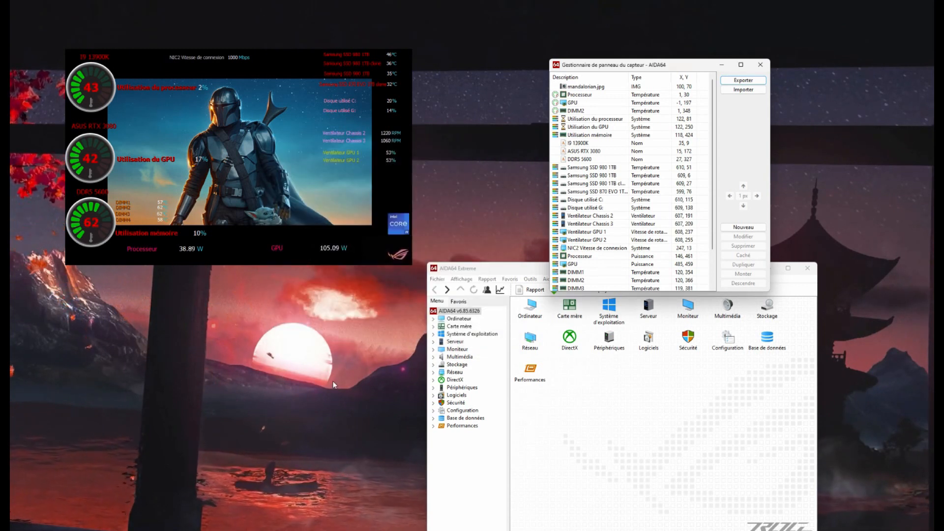
pyautogui.click(760, 65)
# Step: View the general preferences and cancel them, and move the sensor panel so it sits above the AIDA64 main window
pyautogui.click(451, 280)
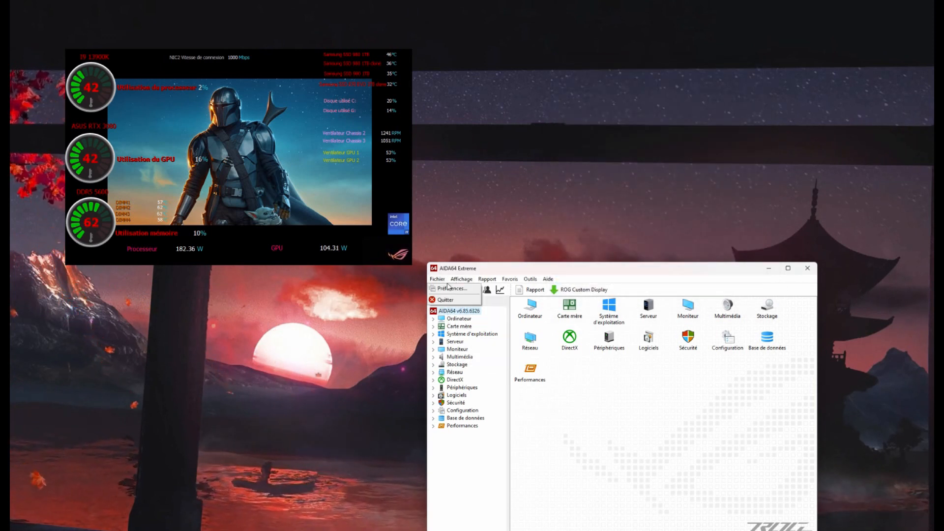
pyautogui.click(443, 281)
pyautogui.click(443, 281)
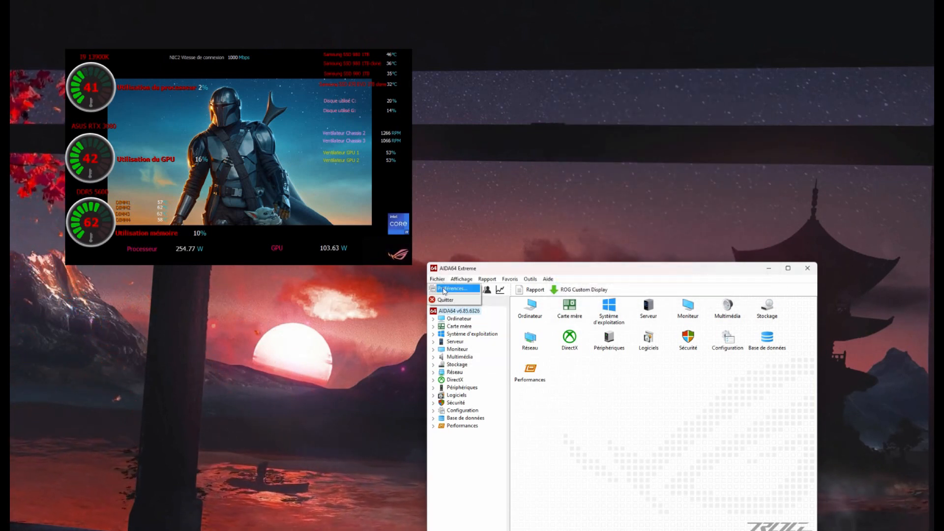
pyautogui.click(444, 290)
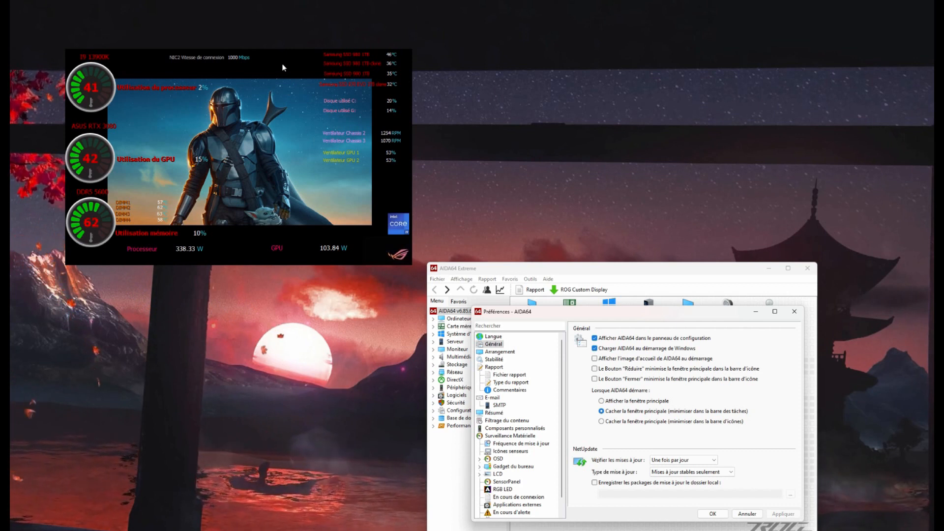
pyautogui.click(747, 514)
pyautogui.moveTo(288, 64); pyautogui.dragTo(697, 52)
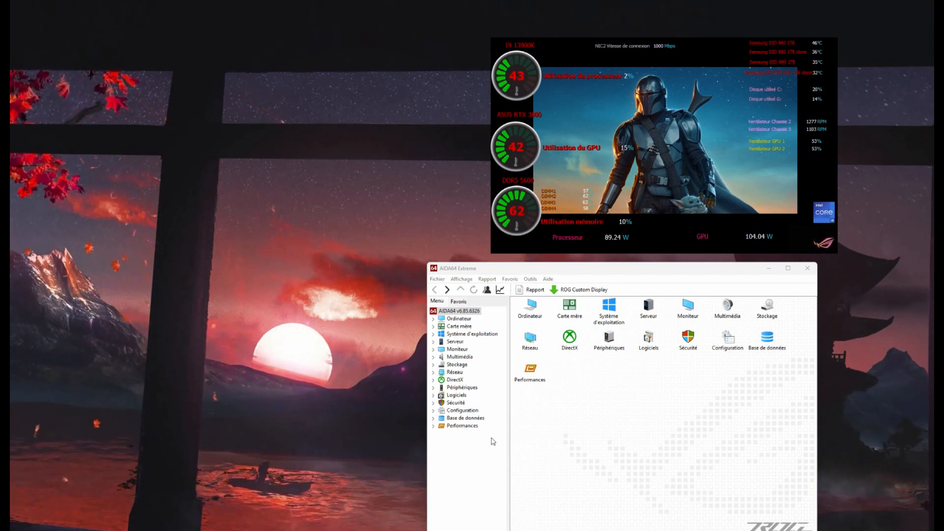
# Step: Examine the startup and update options in the general preferences, and close them without changes
pyautogui.click(438, 278)
pyautogui.click(440, 289)
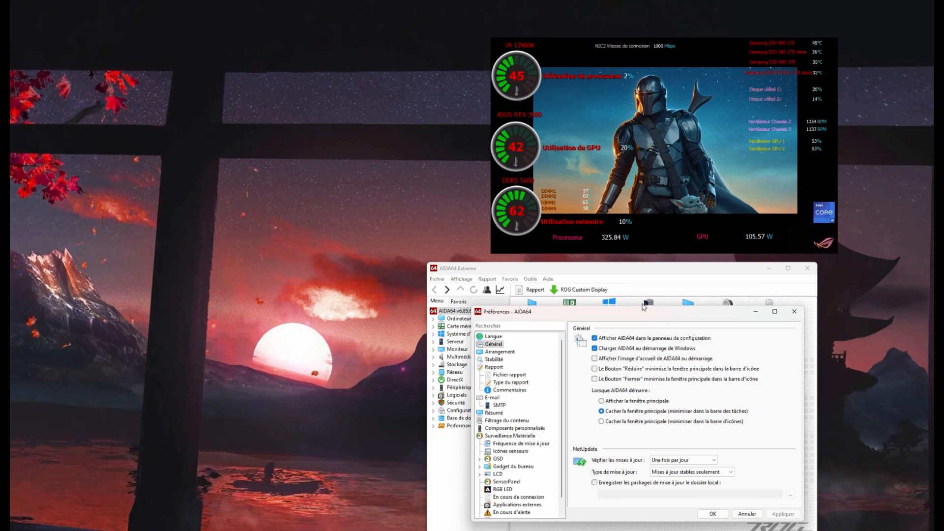
pyautogui.click(794, 311)
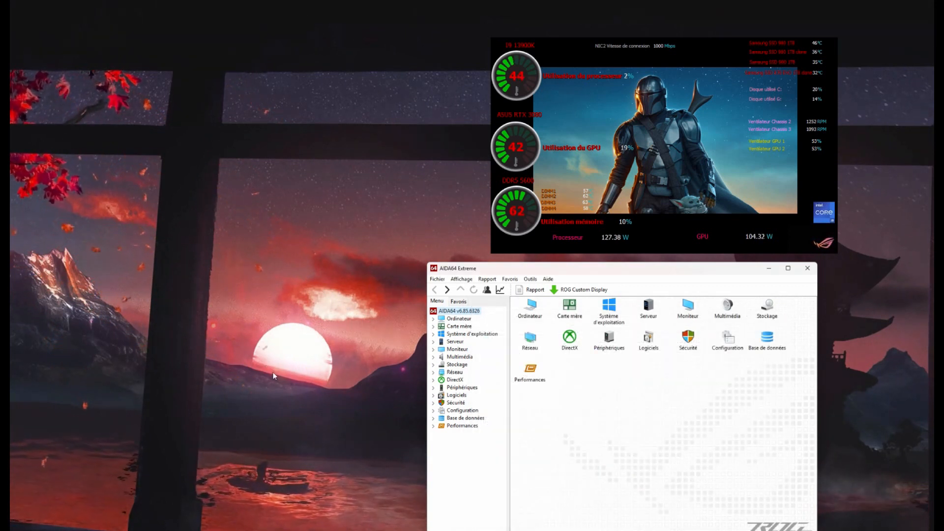